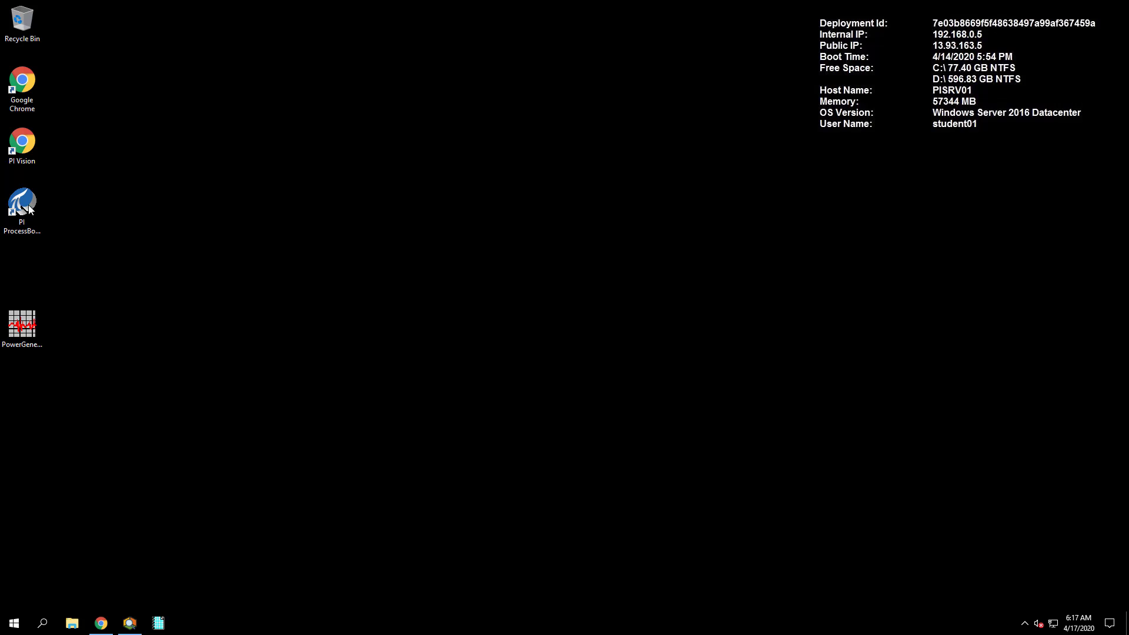
# Open the PowerGeneration.PDI display file from the desktop
pyautogui.doubleClick(23, 328)
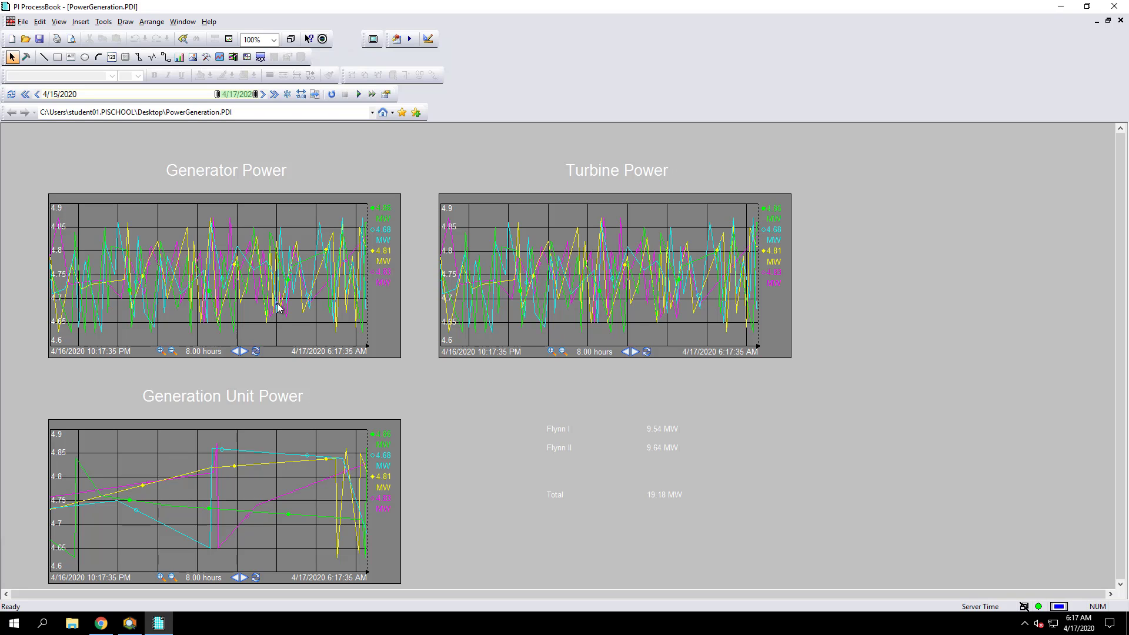
# Highlight the 4.68 MW Generator Power trend and inspect the Flynn and Total values
pyautogui.click(382, 238)
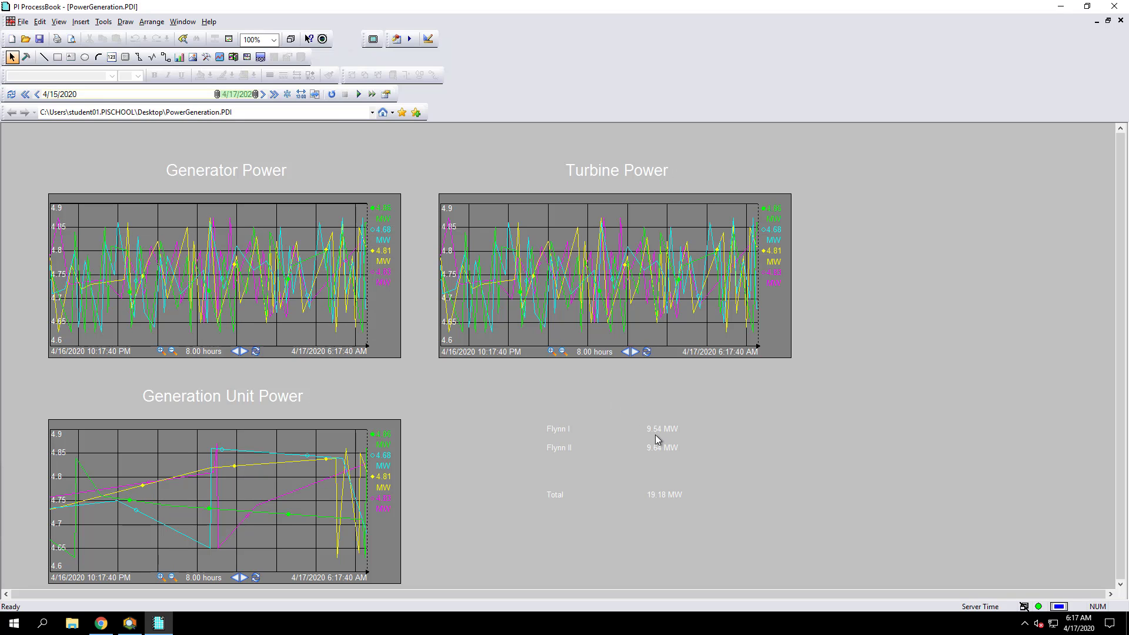
pyautogui.moveTo(655, 430)
pyautogui.moveTo(667, 501)
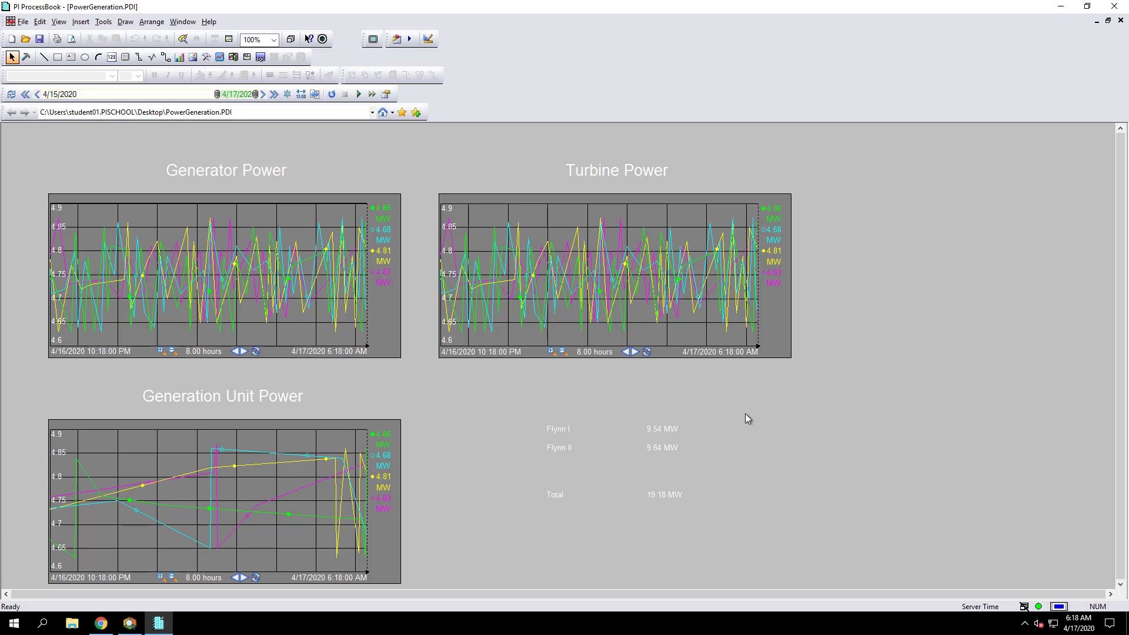
# Minimize ProcessBook and launch the PI ProcessBook to PI Vision Migration Utility
pyautogui.click(1108, 21)
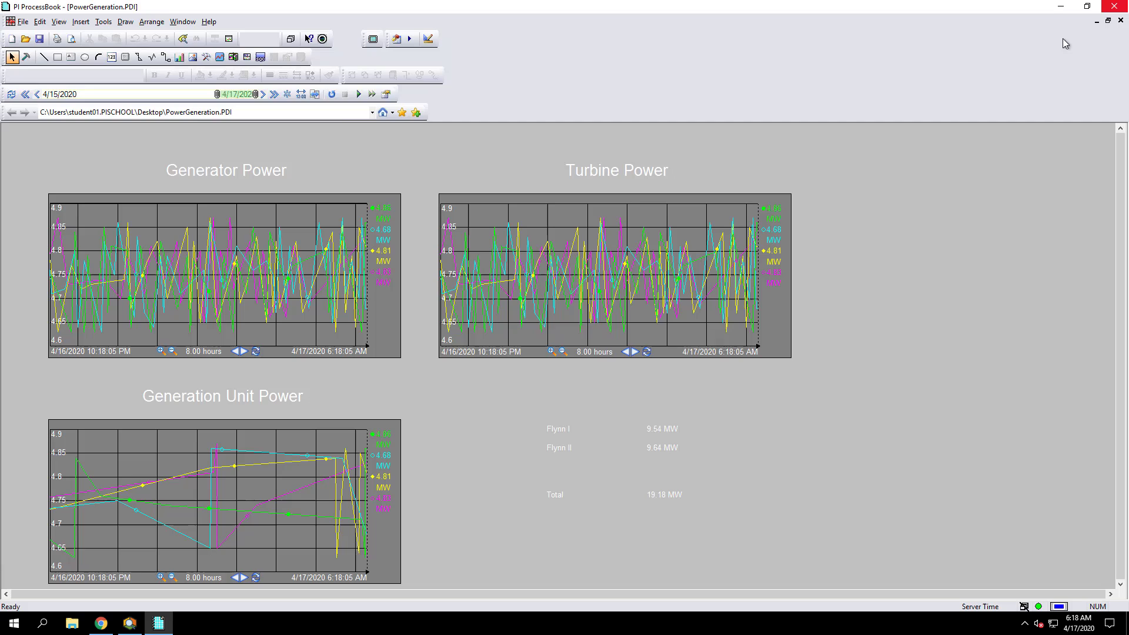
pyautogui.press('super+d')
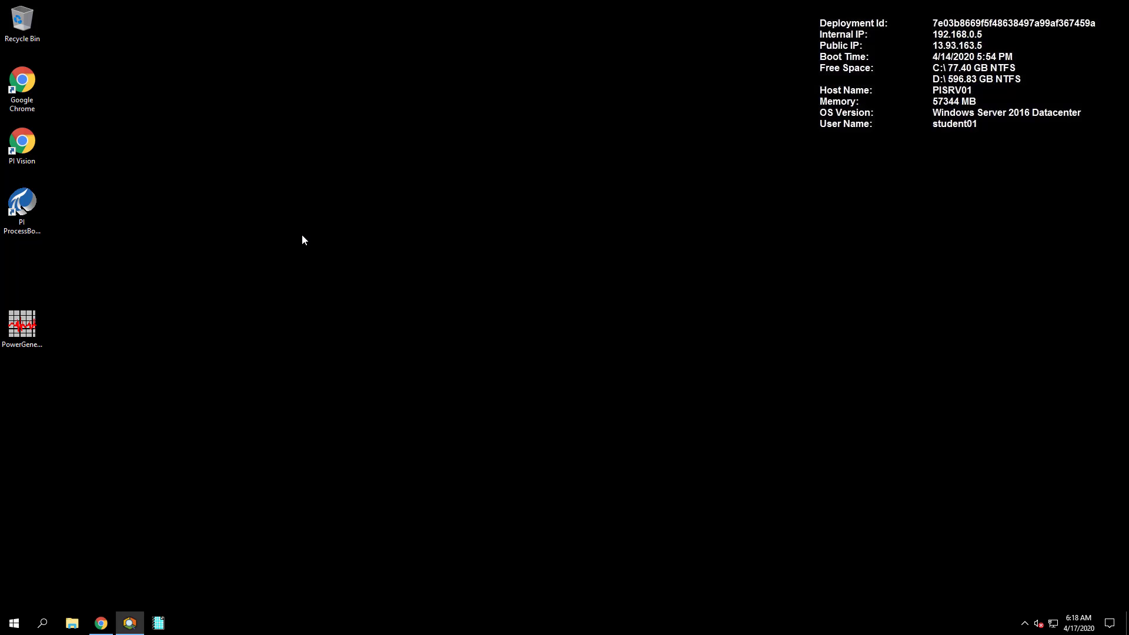
pyautogui.click(31, 210)
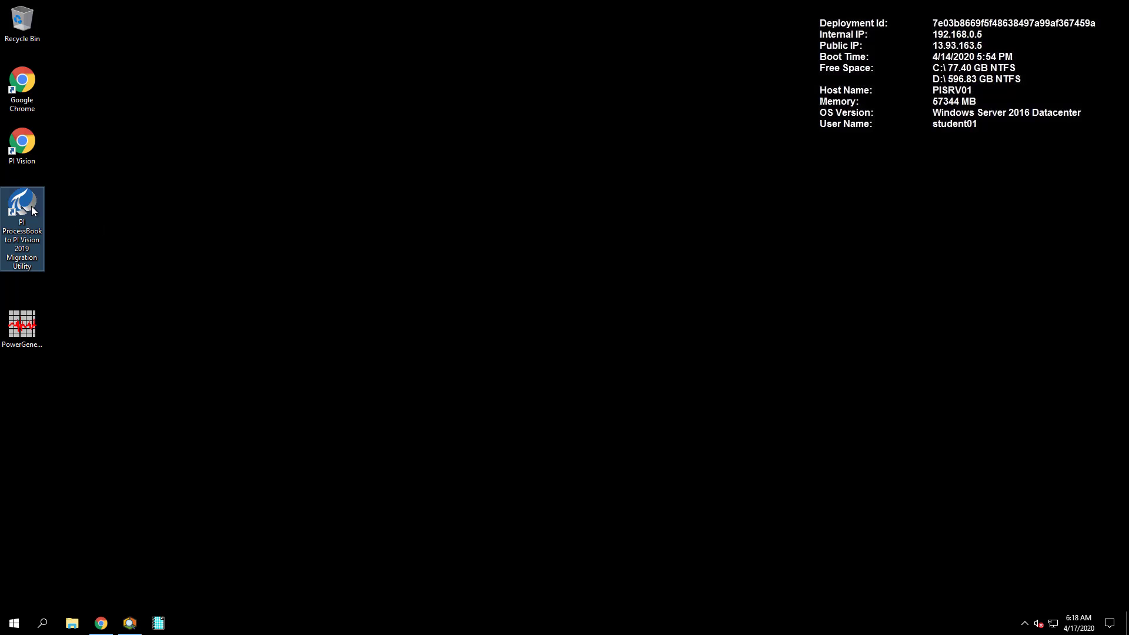
pyautogui.doubleClick(32, 210)
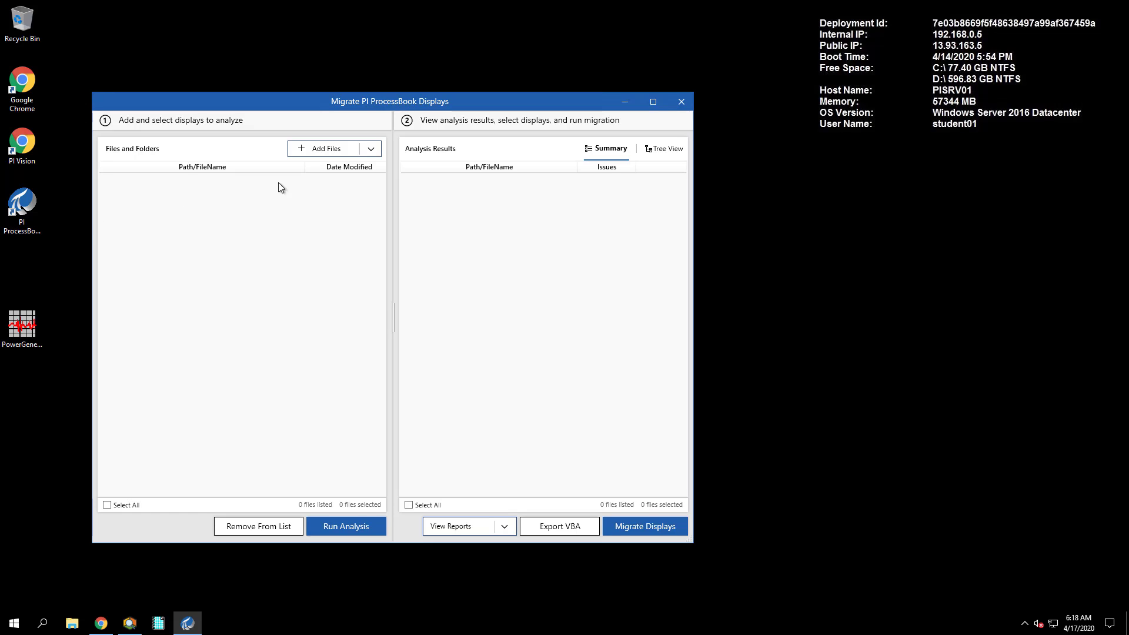
# Add PowerGeneration.PDI from the Desktop as a file and mark it for analysis
pyautogui.click(327, 149)
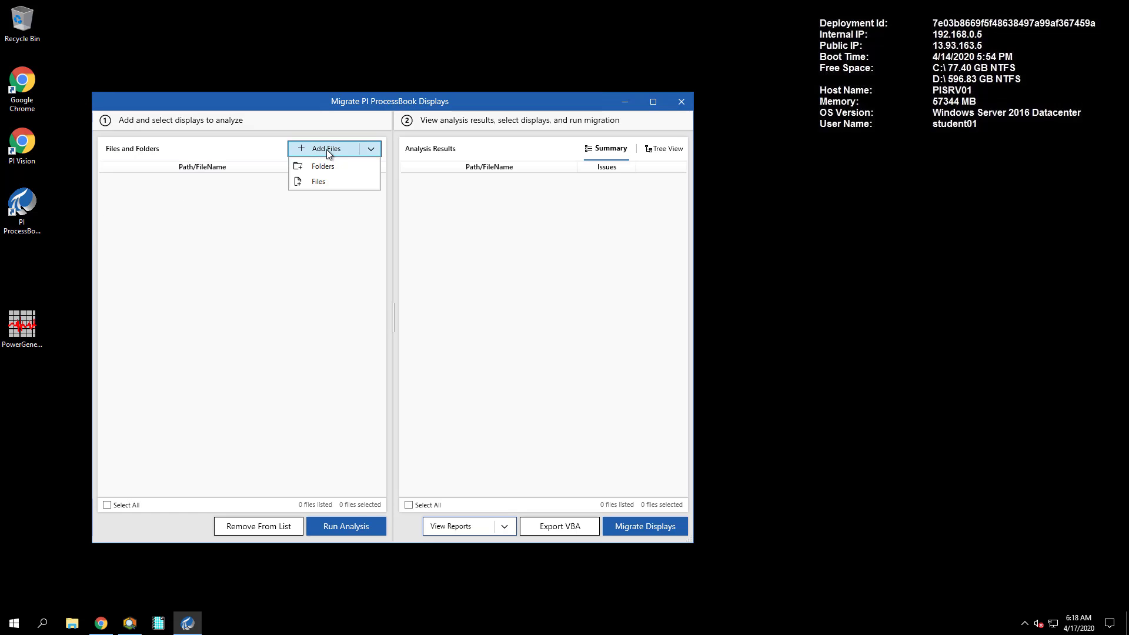
pyautogui.click(318, 181)
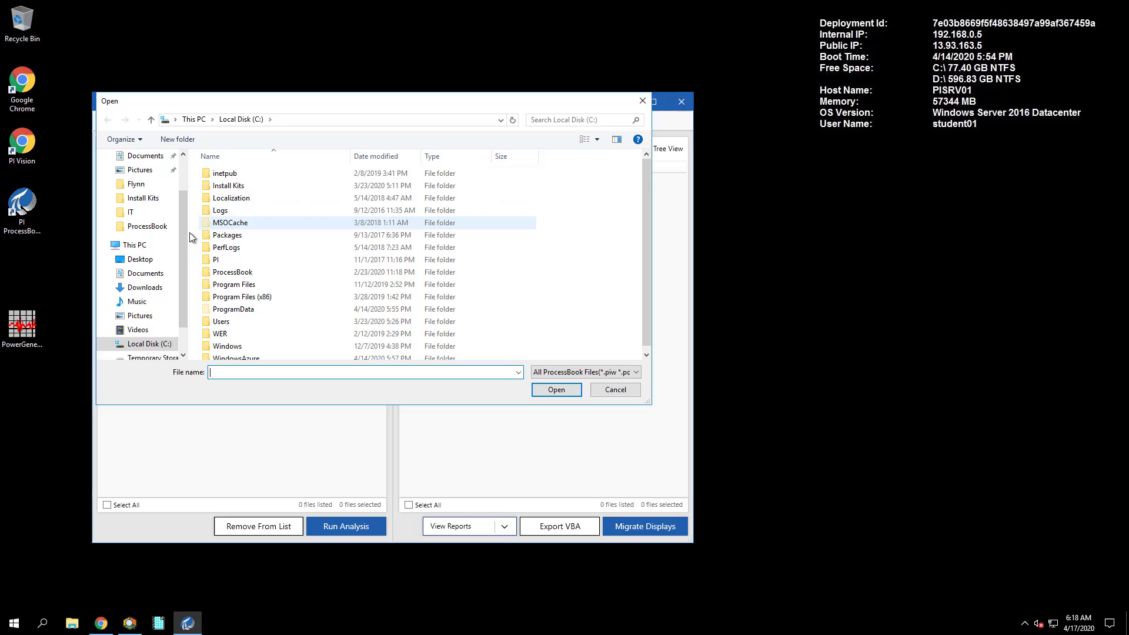
pyautogui.click(146, 262)
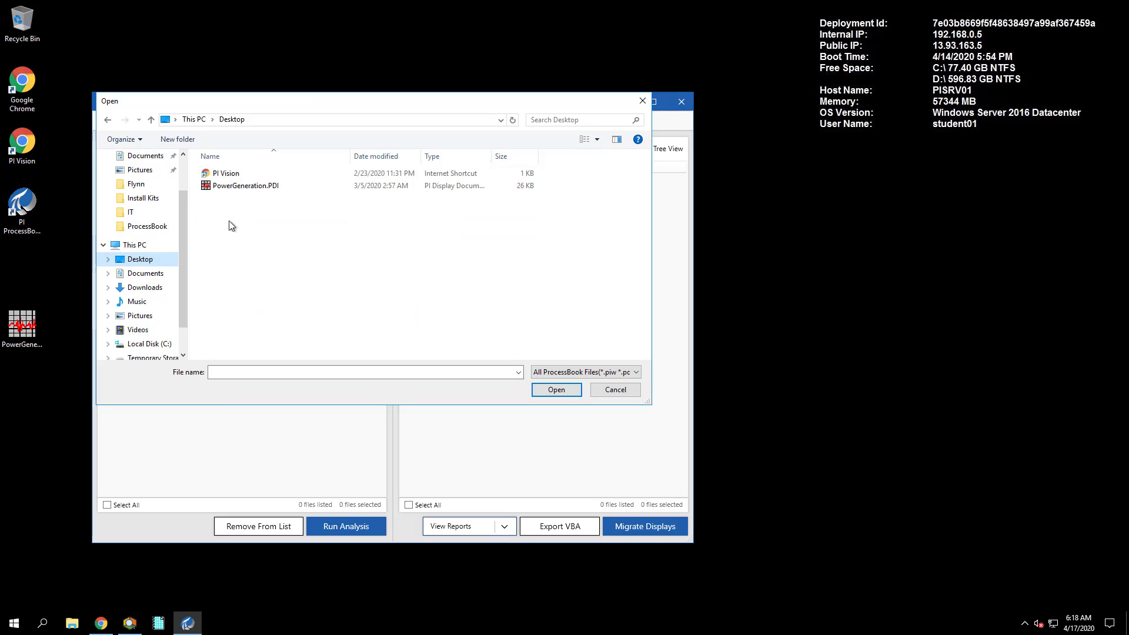
pyautogui.doubleClick(249, 189)
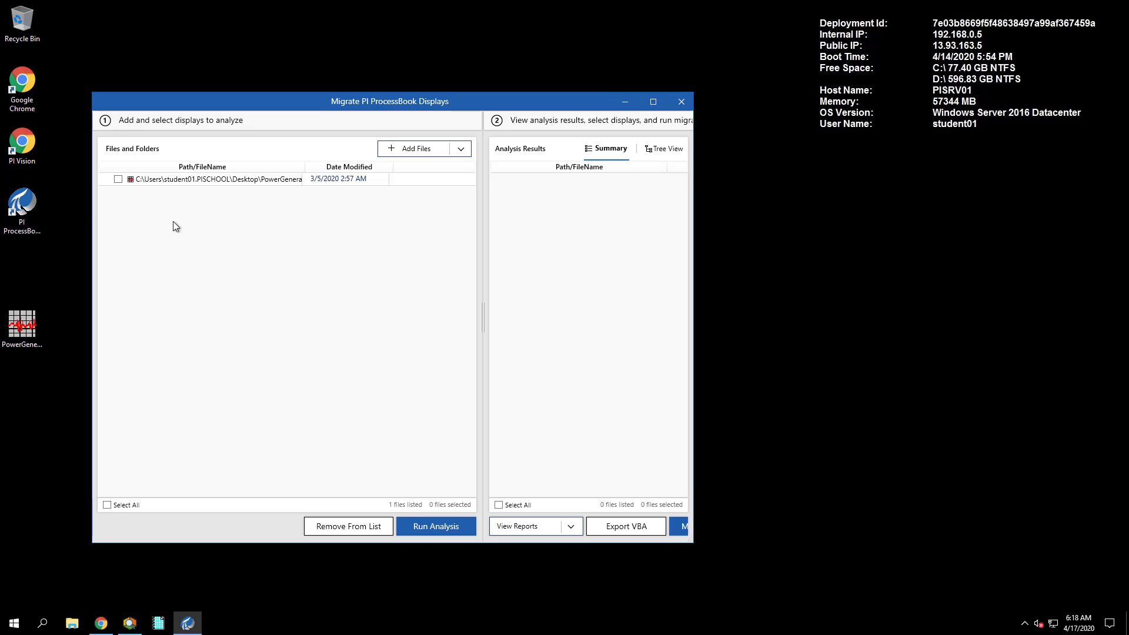
pyautogui.click(118, 179)
# Run the analysis, expand Can be Fully Migrated, and open the View Reports list
pyautogui.click(435, 525)
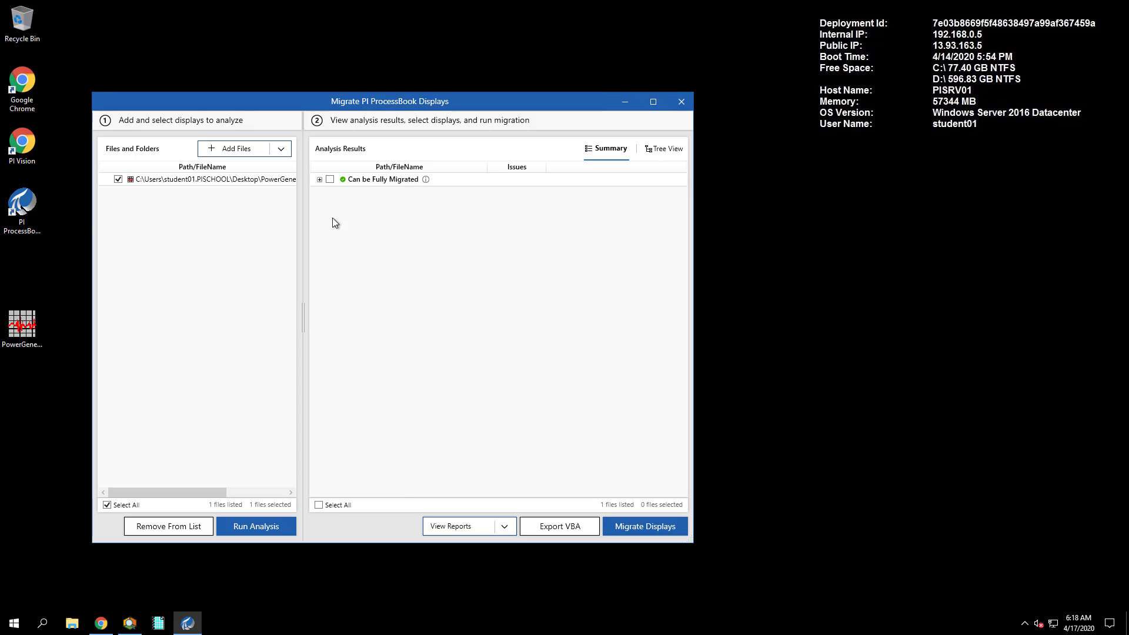
pyautogui.click(319, 180)
pyautogui.click(503, 526)
# Open the Analysis Report in Excel, widen Comment column F to read it, and close Excel
pyautogui.click(486, 544)
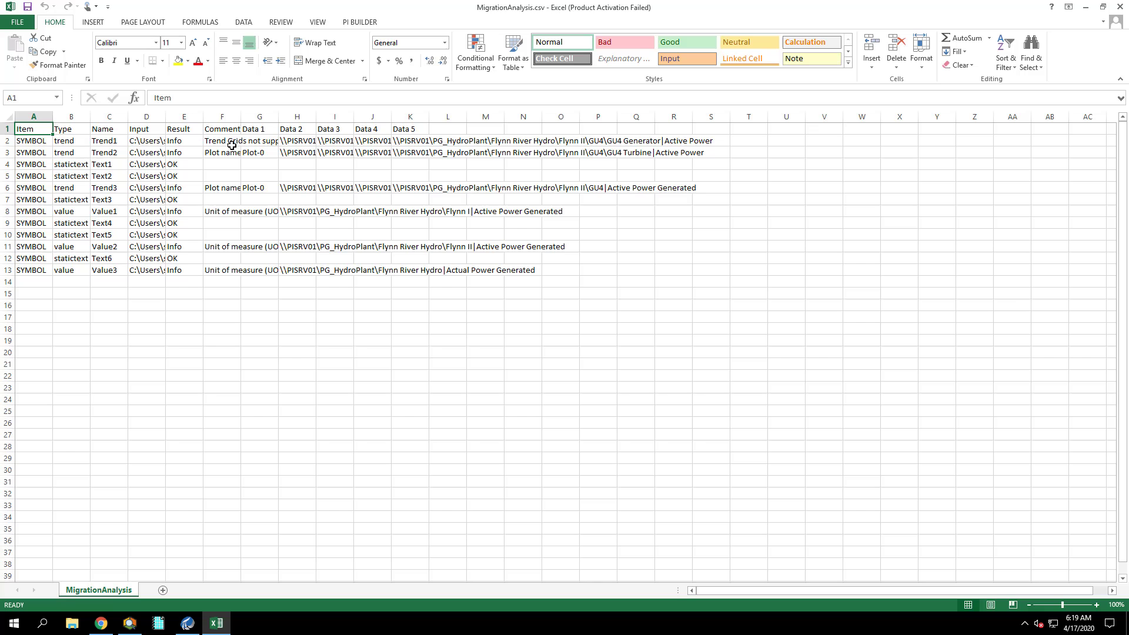
pyautogui.moveTo(239, 118); pyautogui.dragTo(438, 115)
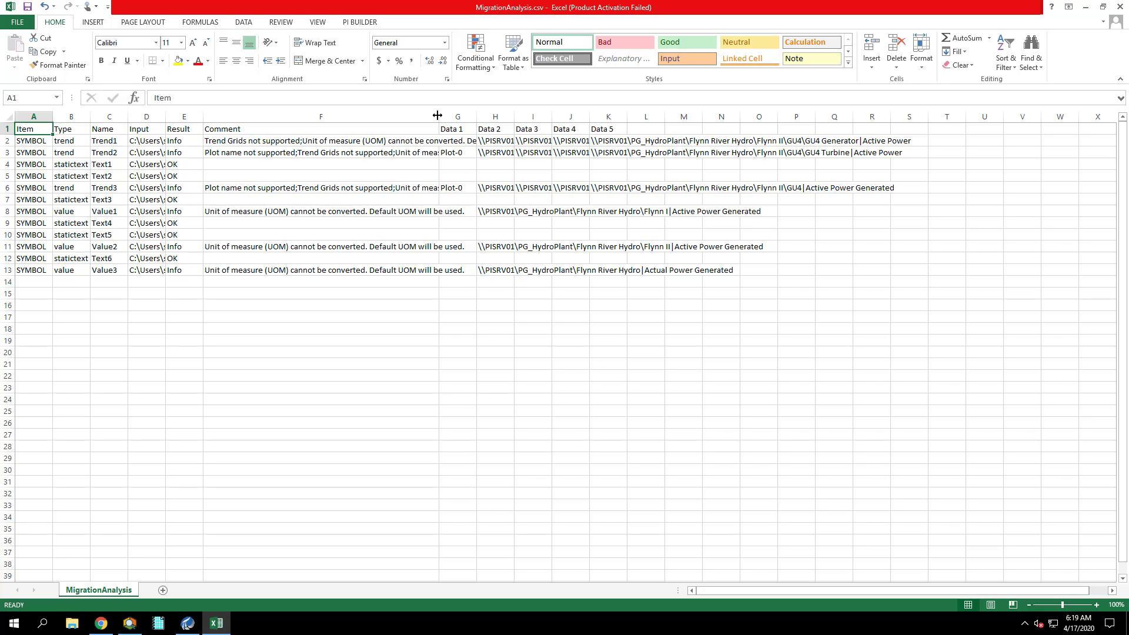
pyautogui.moveTo(437, 115); pyautogui.dragTo(501, 115)
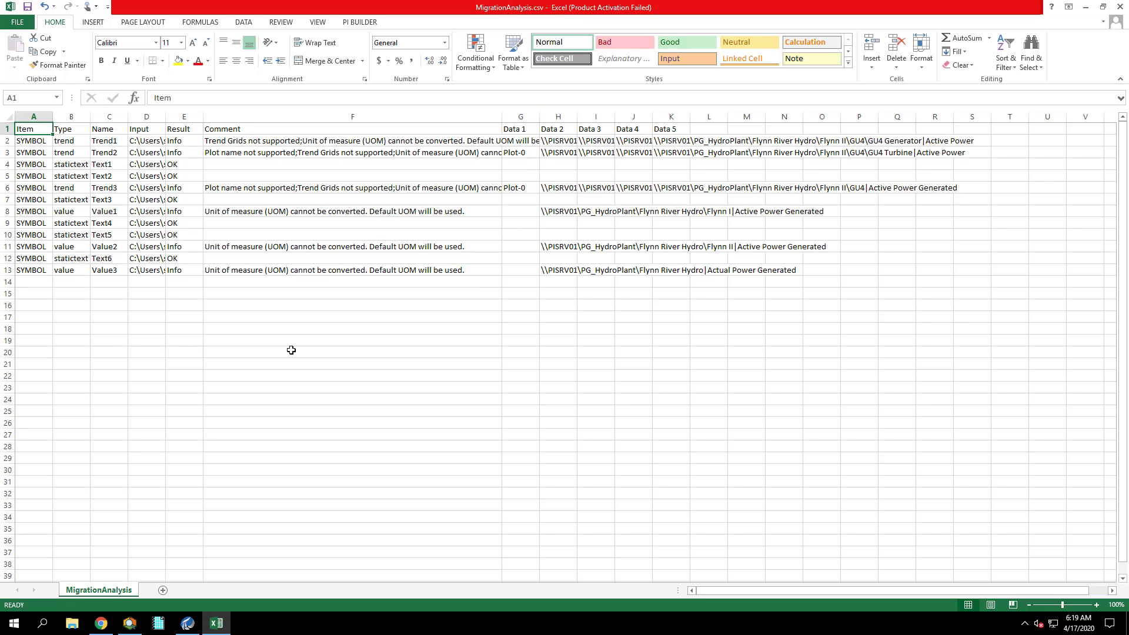
pyautogui.click(1120, 7)
# Discard the report changes, mark PowerGeneration, and set migration destination to ProcessBook\Flynn
pyautogui.click(563, 329)
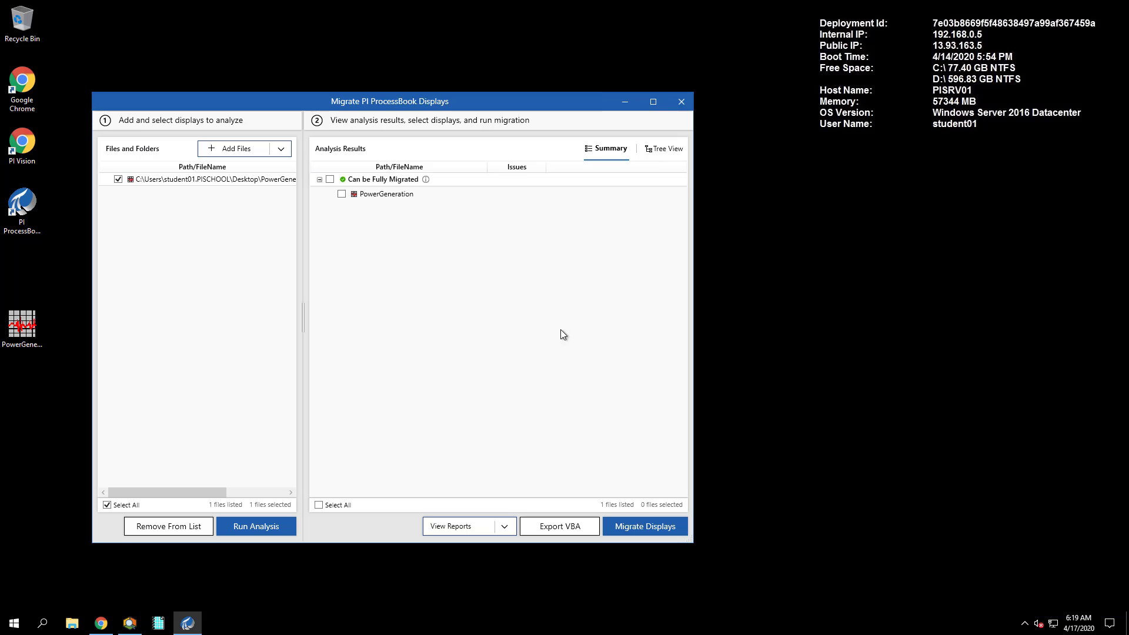
pyautogui.click(342, 194)
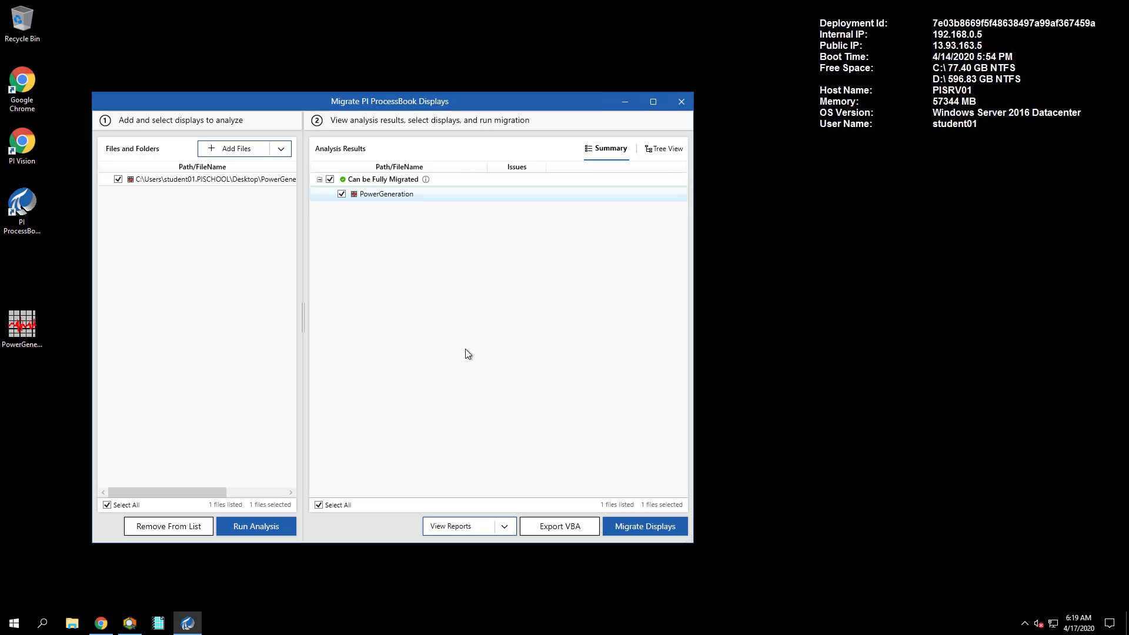
pyautogui.click(651, 528)
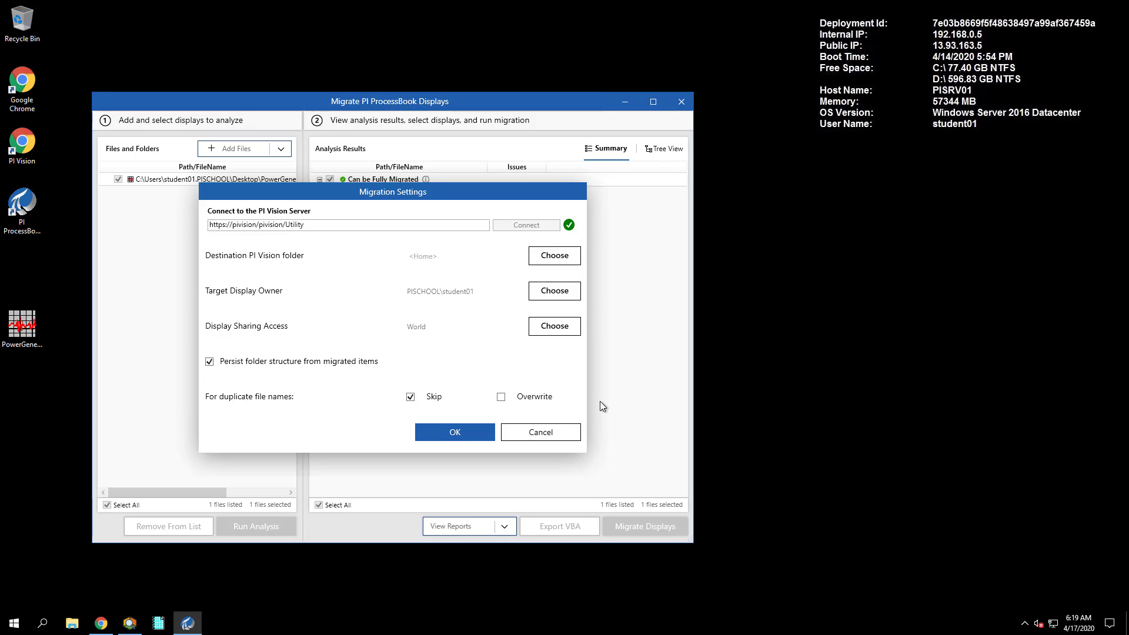
pyautogui.click(553, 256)
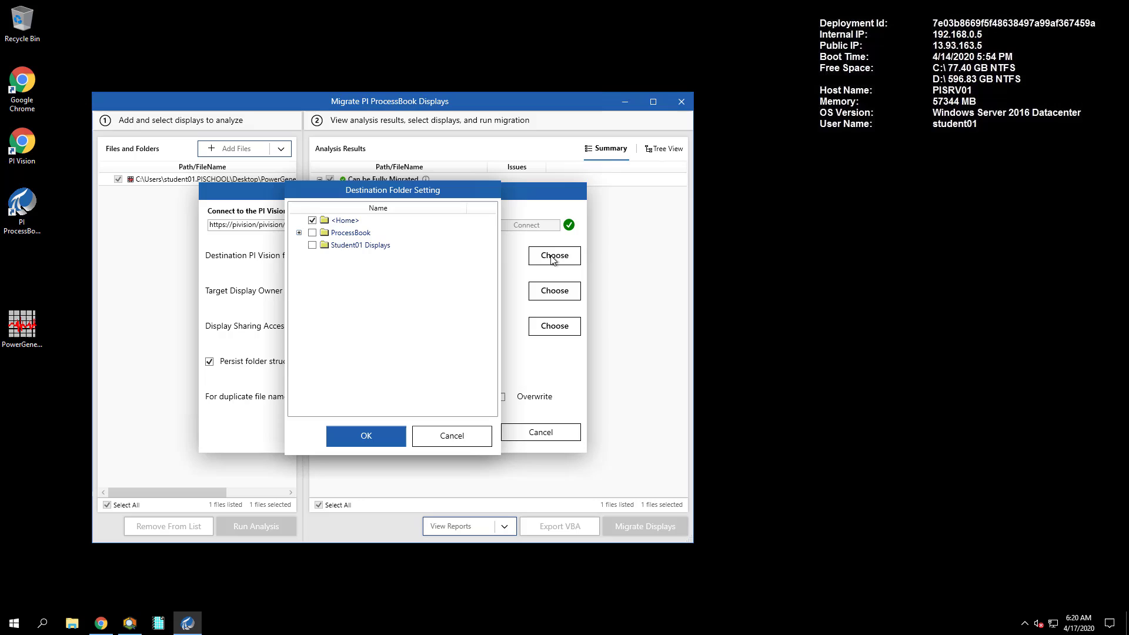
pyautogui.click(298, 233)
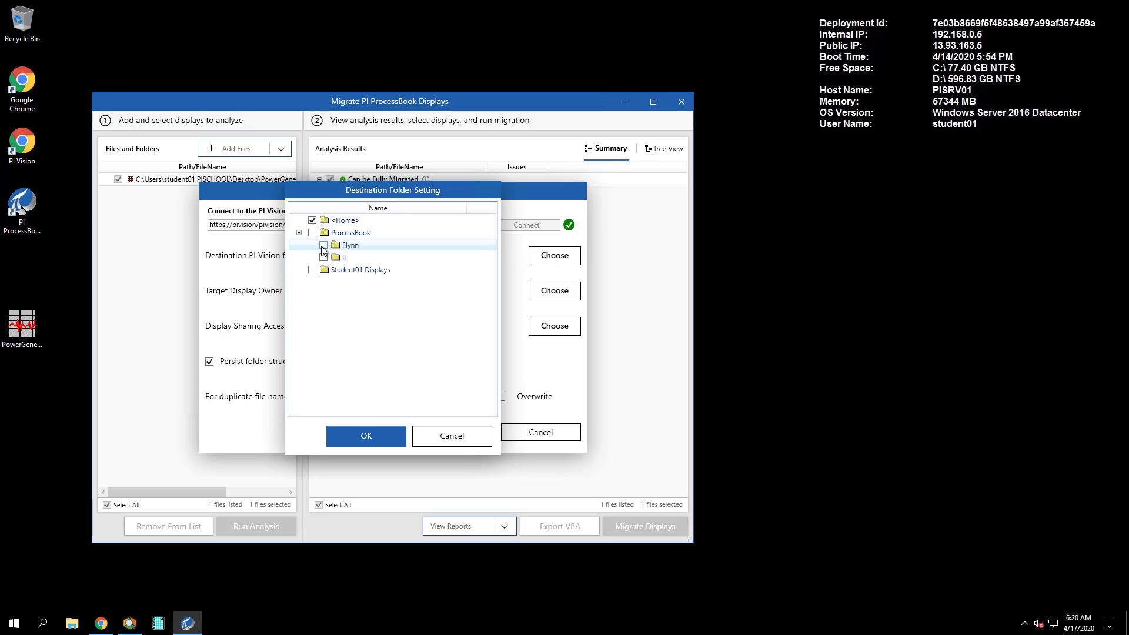
pyautogui.click(373, 439)
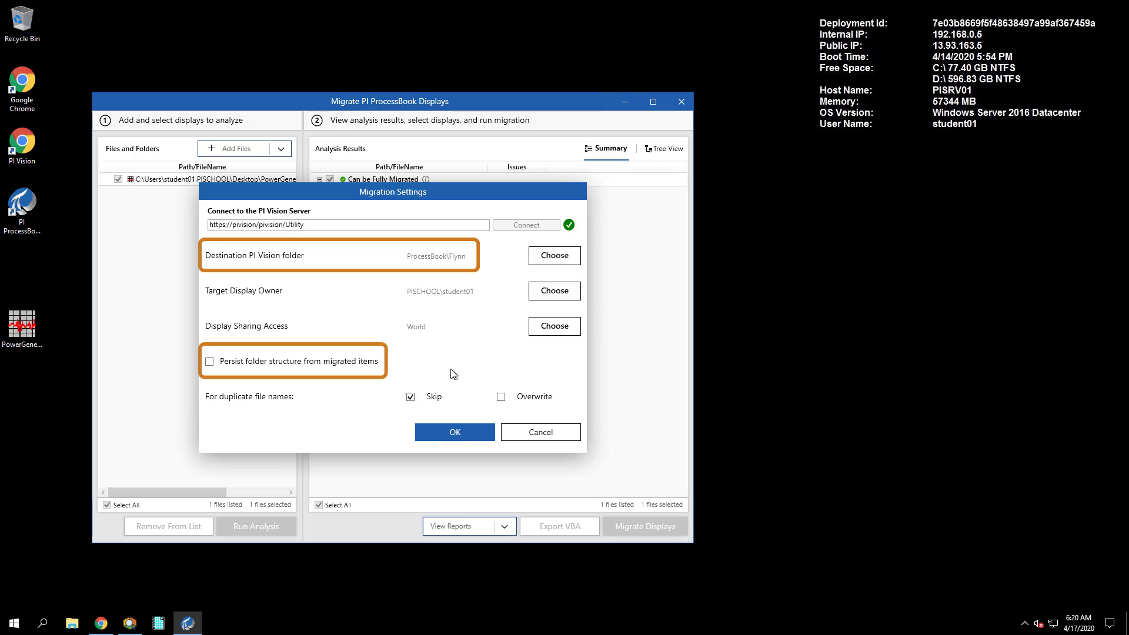
# Migrate PowerGeneration, make PI Vision full screen, and open the ProcessBook\Flynn folder
pyautogui.click(457, 432)
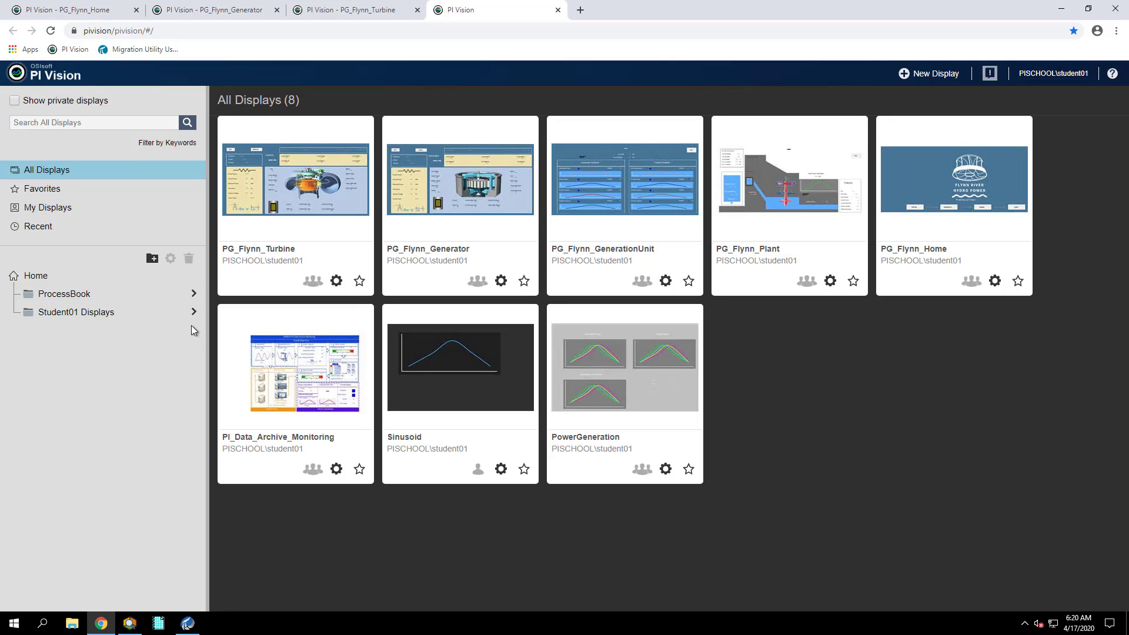
pyautogui.press('F11')
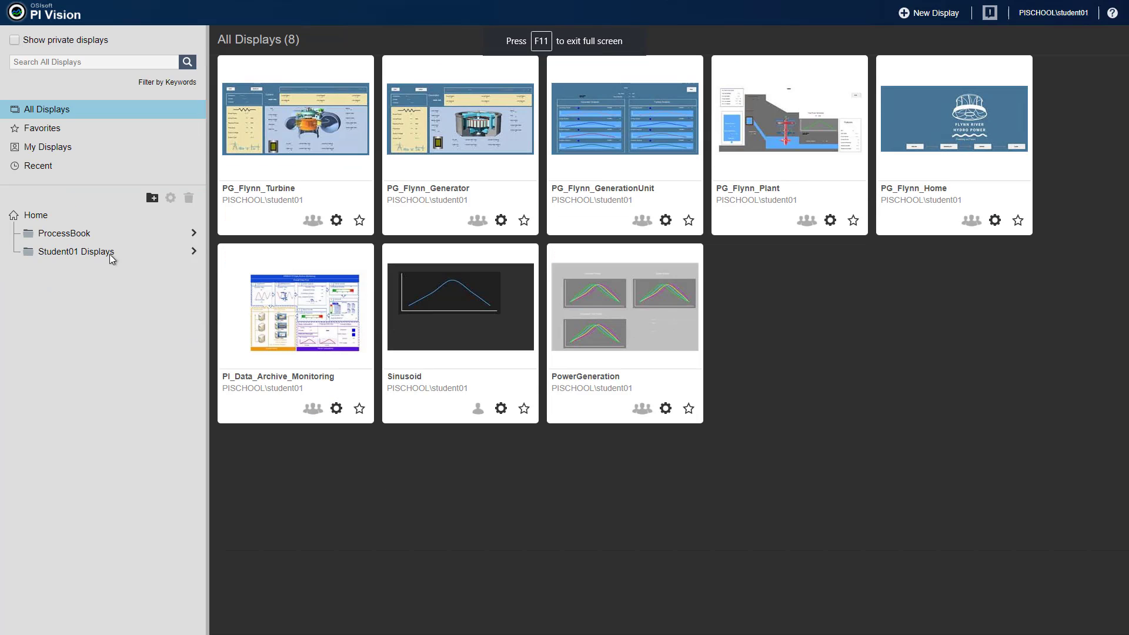
pyautogui.click(194, 234)
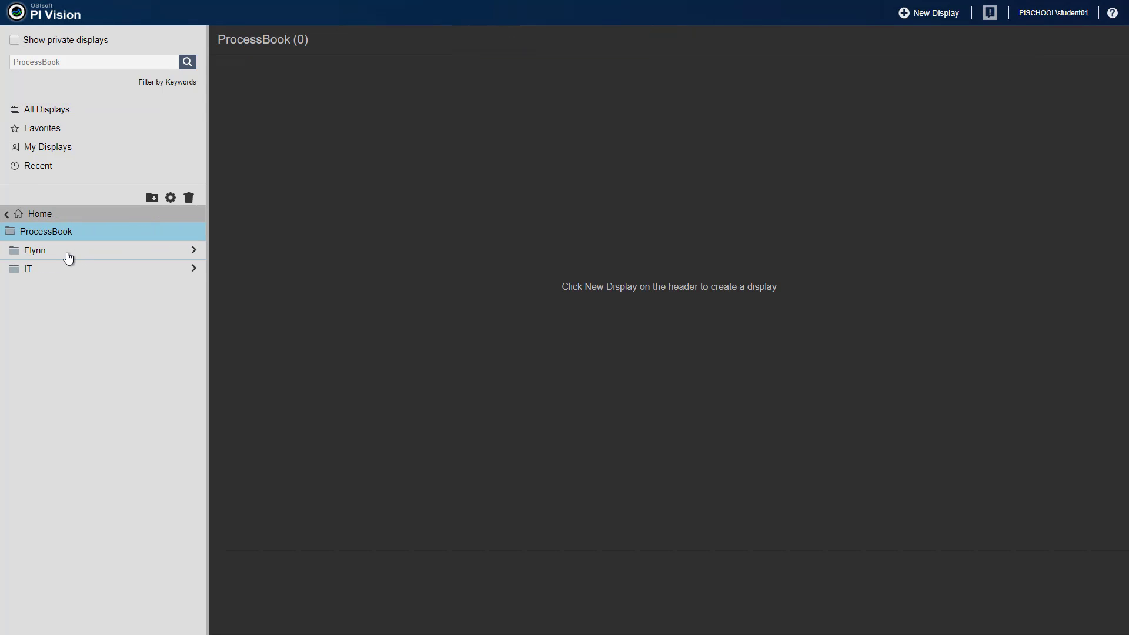
pyautogui.click(65, 254)
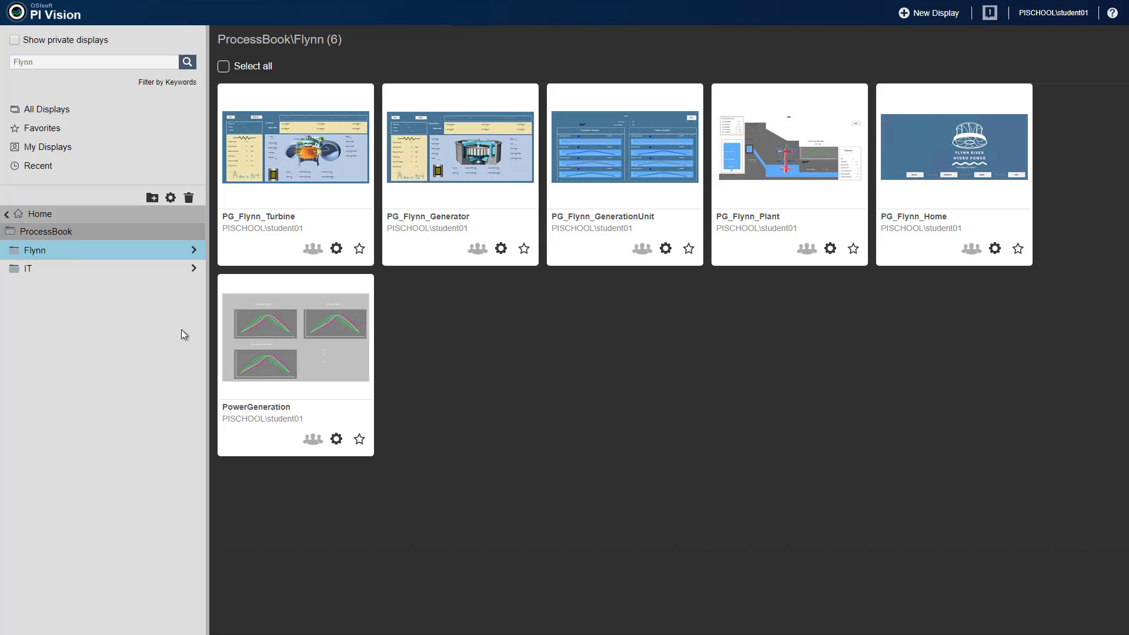
# Open the migrated PowerGeneration display, view its Format Display settings, then return to the library
pyautogui.click(342, 365)
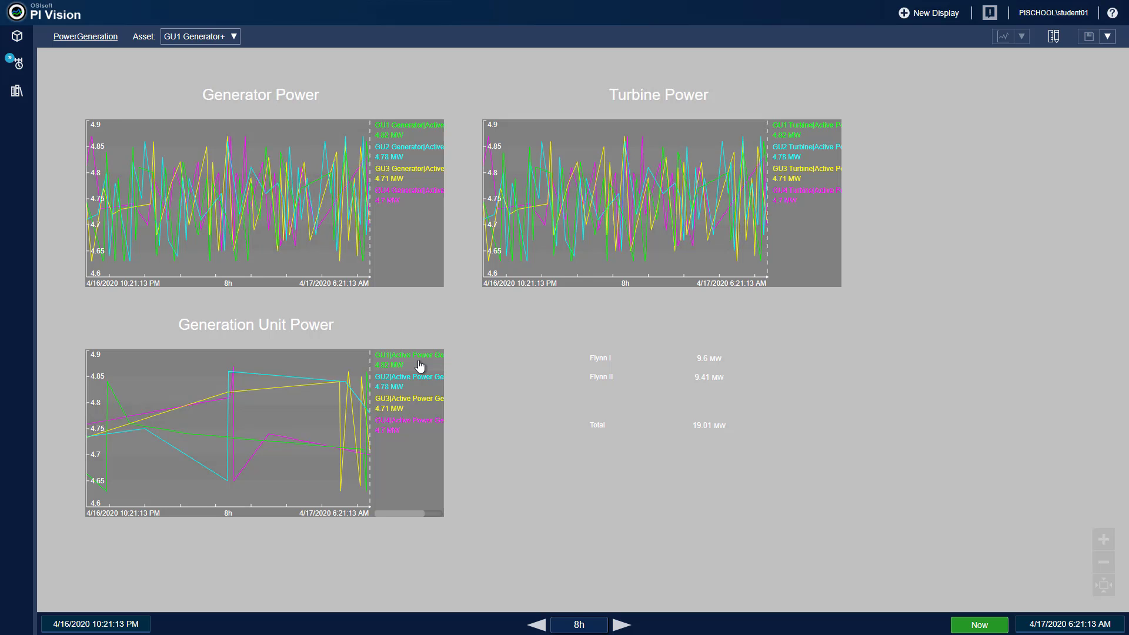
pyautogui.click(1054, 36)
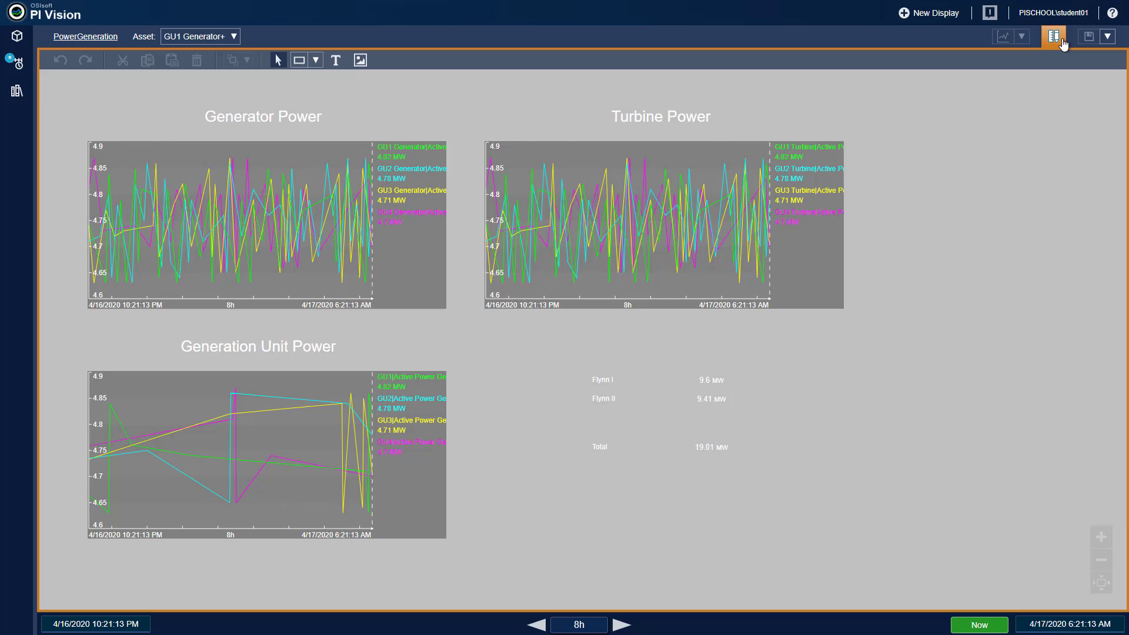
pyautogui.rightClick(947, 155)
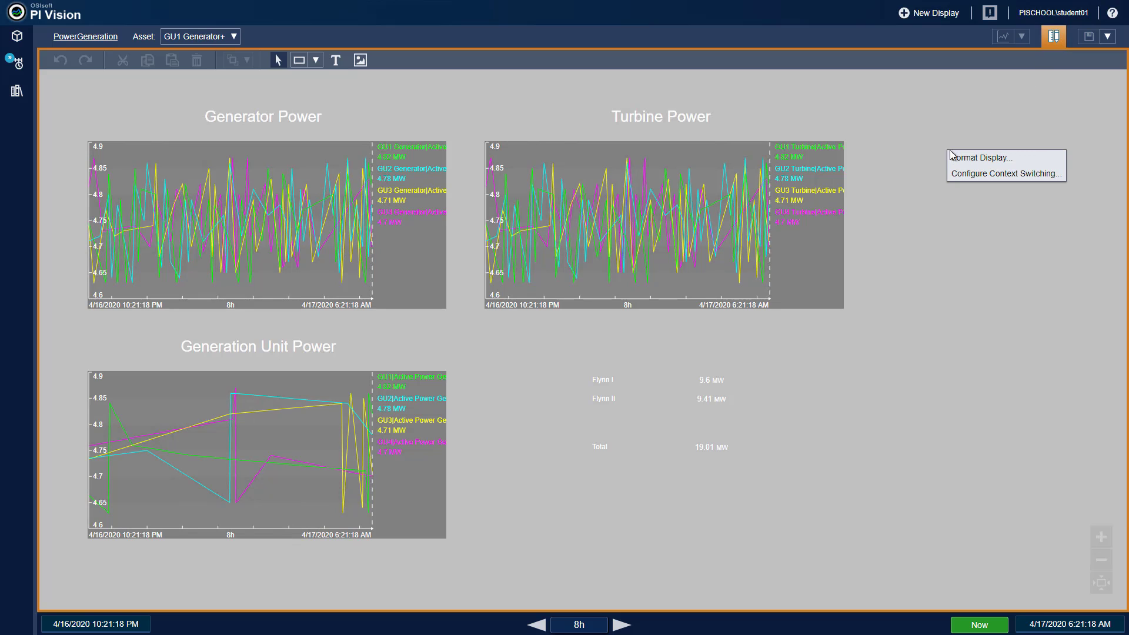
pyautogui.click(965, 159)
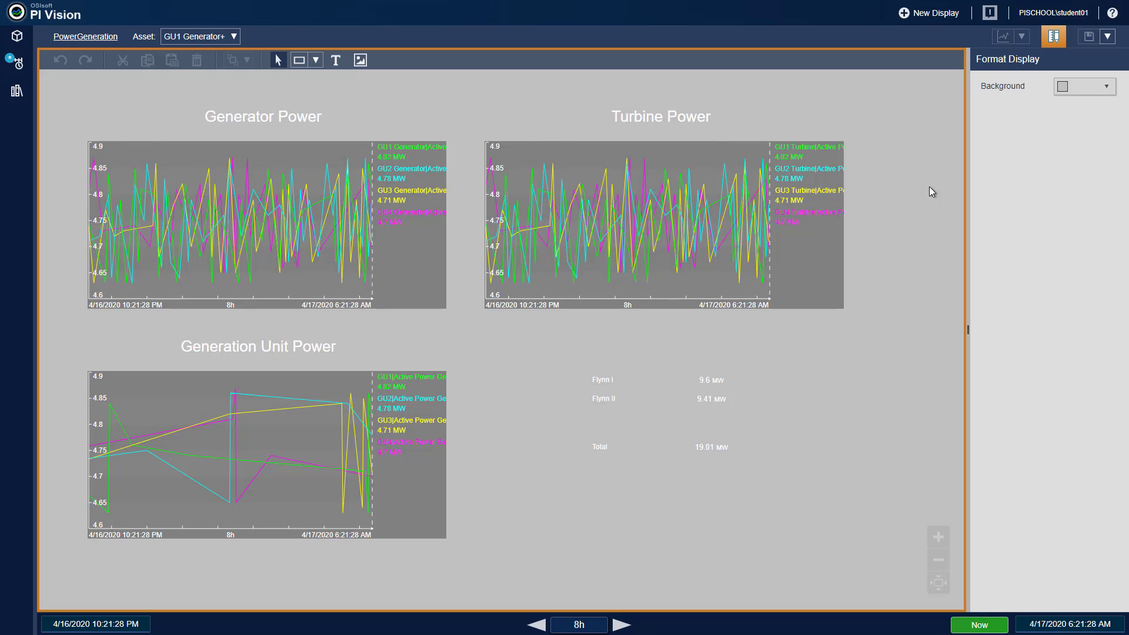
pyautogui.click(54, 23)
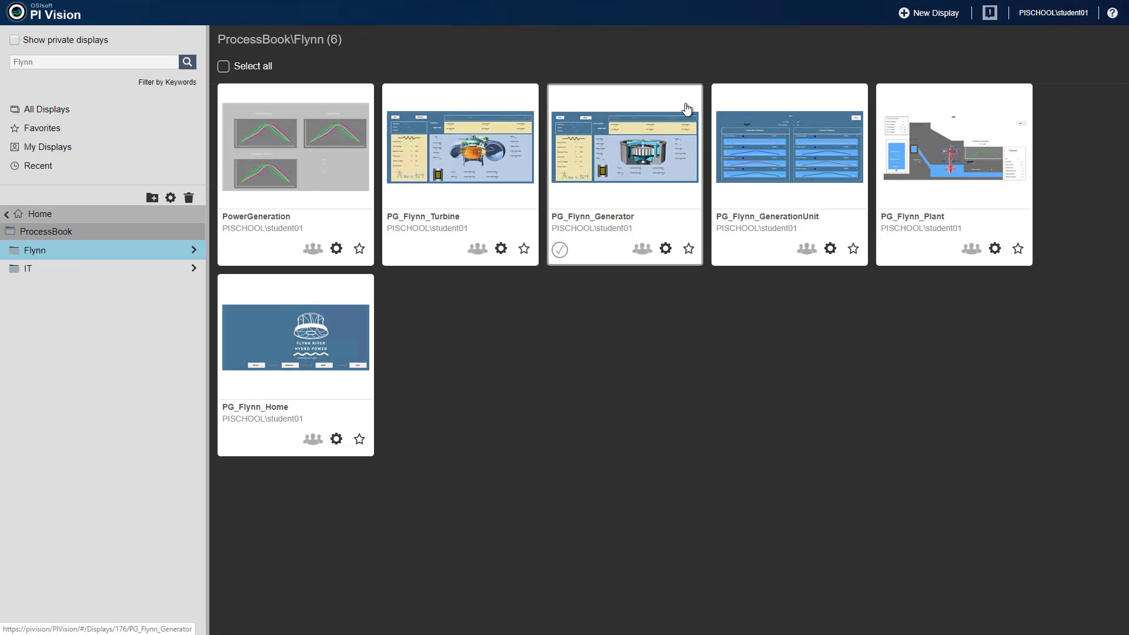
pyautogui.click(607, 228)
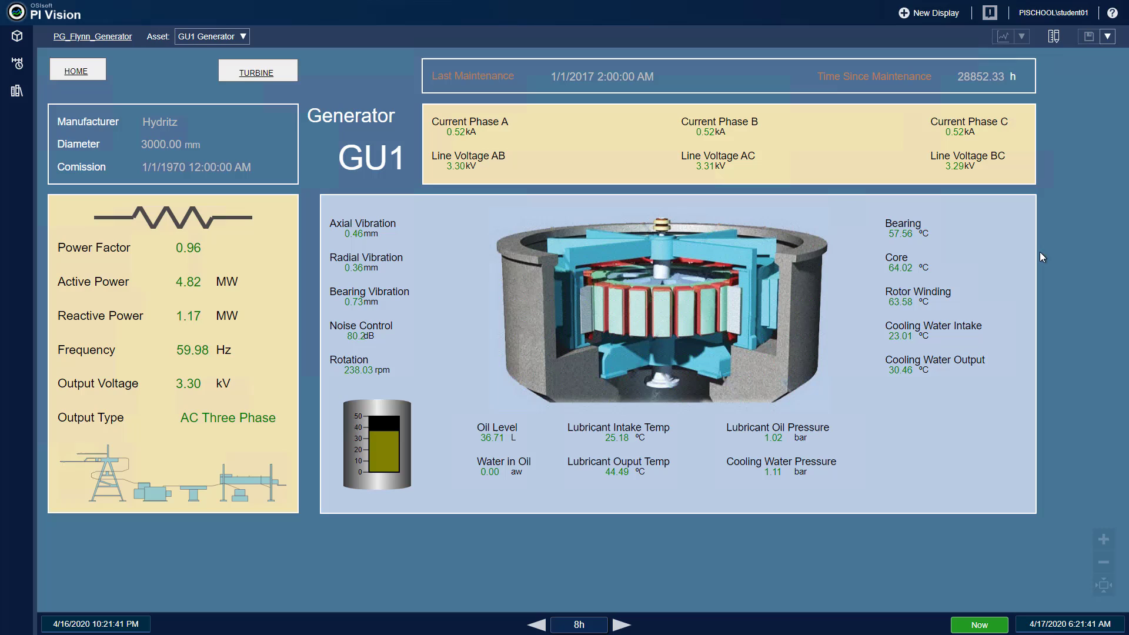
pyautogui.rightClick(1049, 232)
pyautogui.click(1056, 244)
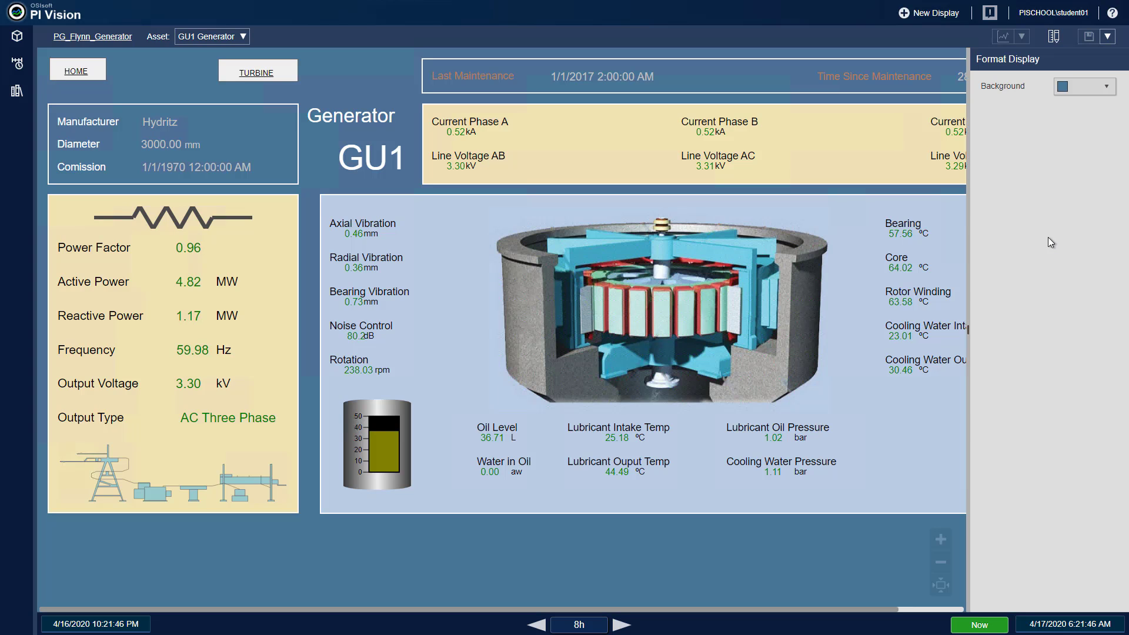
pyautogui.click(1106, 88)
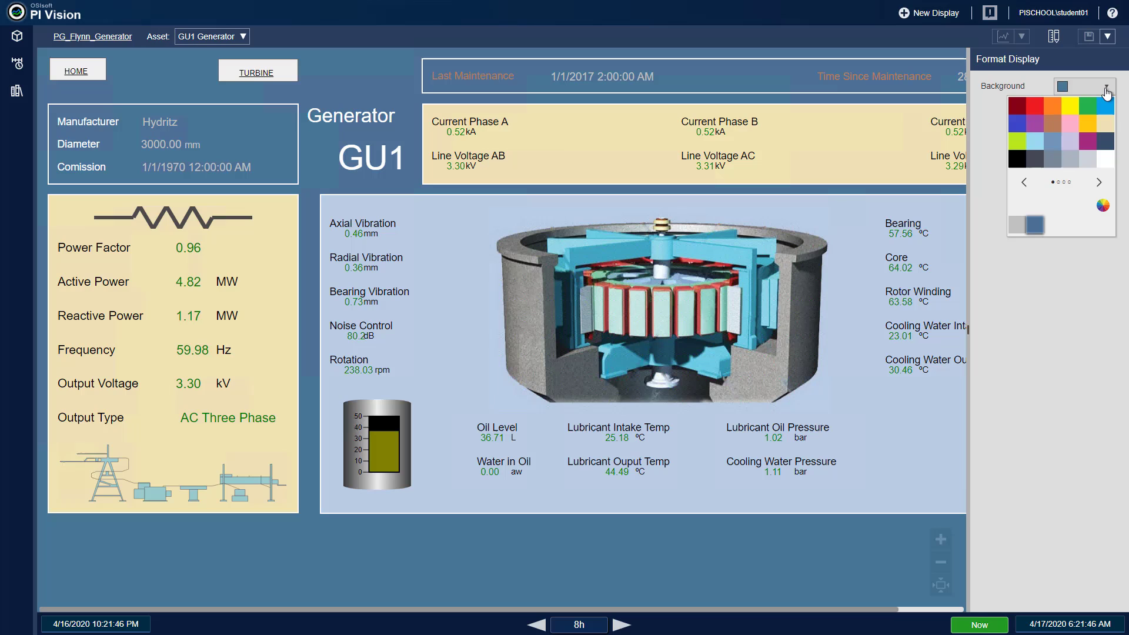
pyautogui.click(1103, 205)
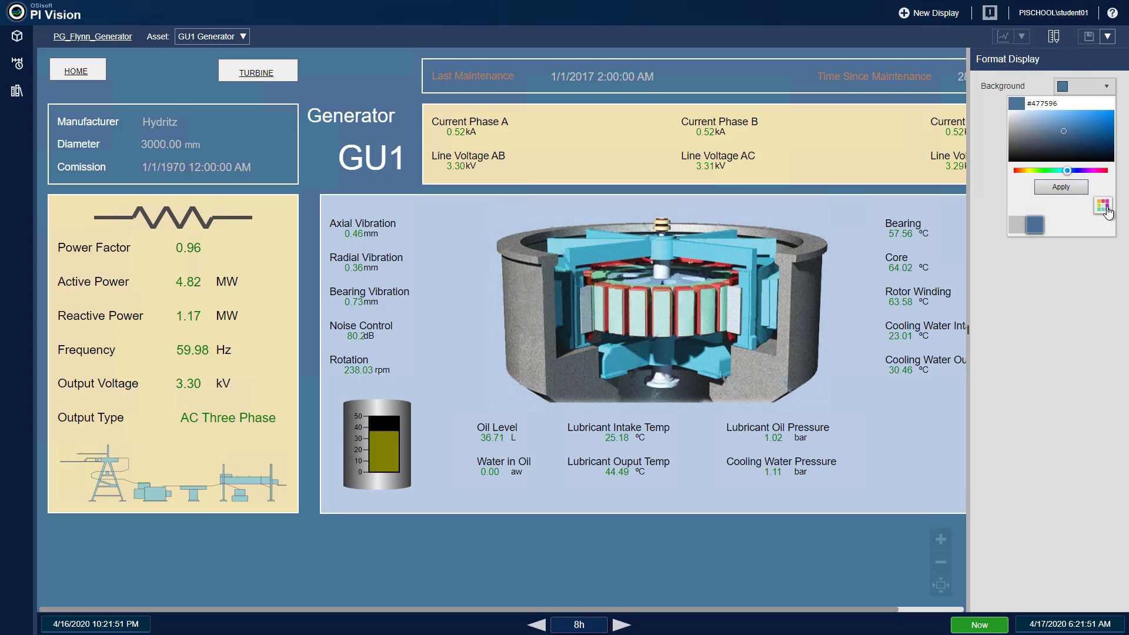
pyautogui.click(1048, 104)
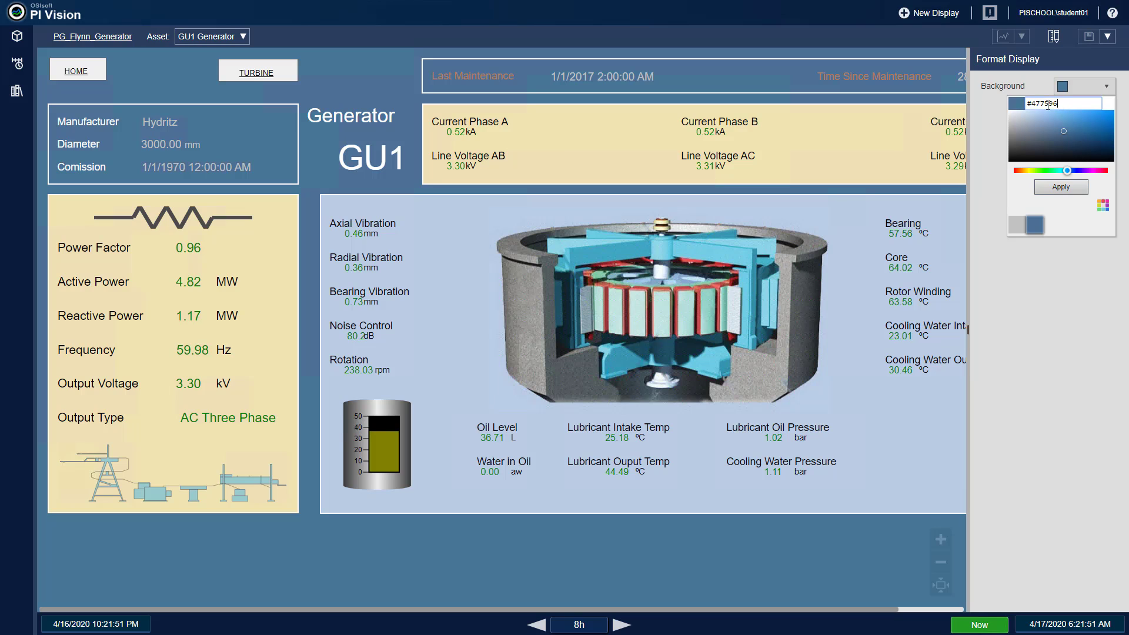
pyautogui.moveTo(1057, 104); pyautogui.dragTo(1025, 105)
pyautogui.press('Tab')
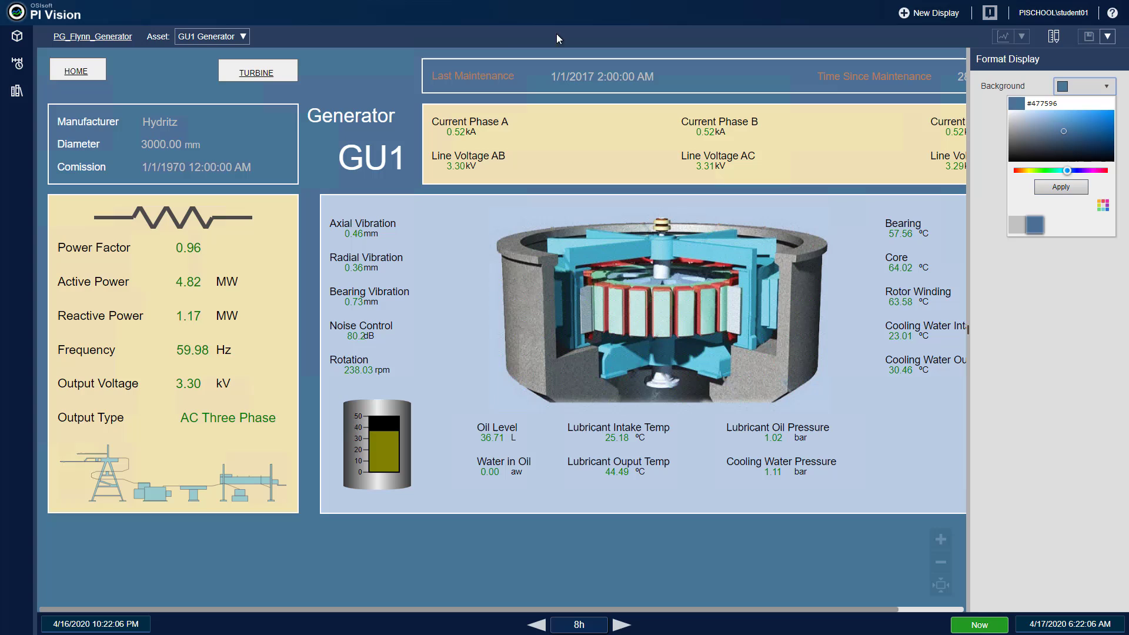
pyautogui.press('F11')
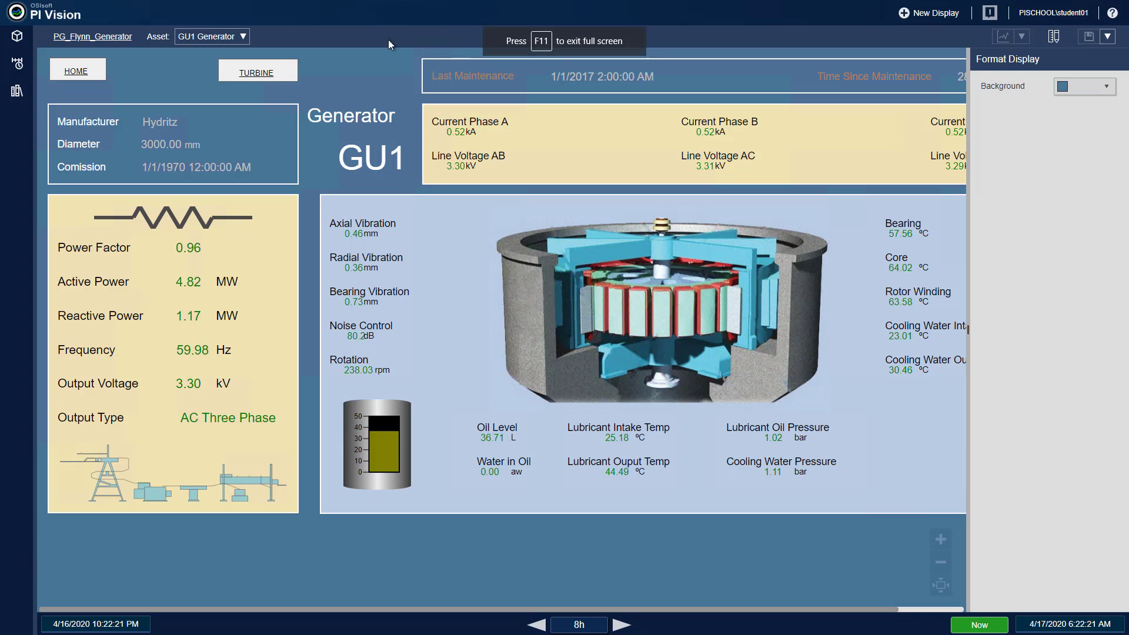
pyautogui.click(59, 22)
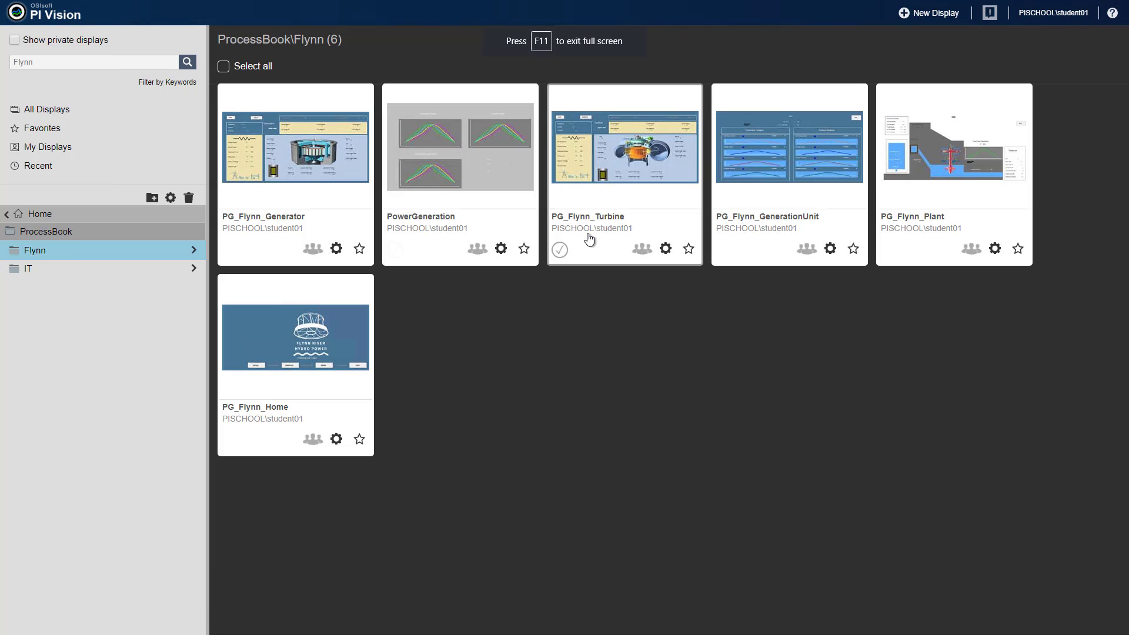
pyautogui.click(506, 190)
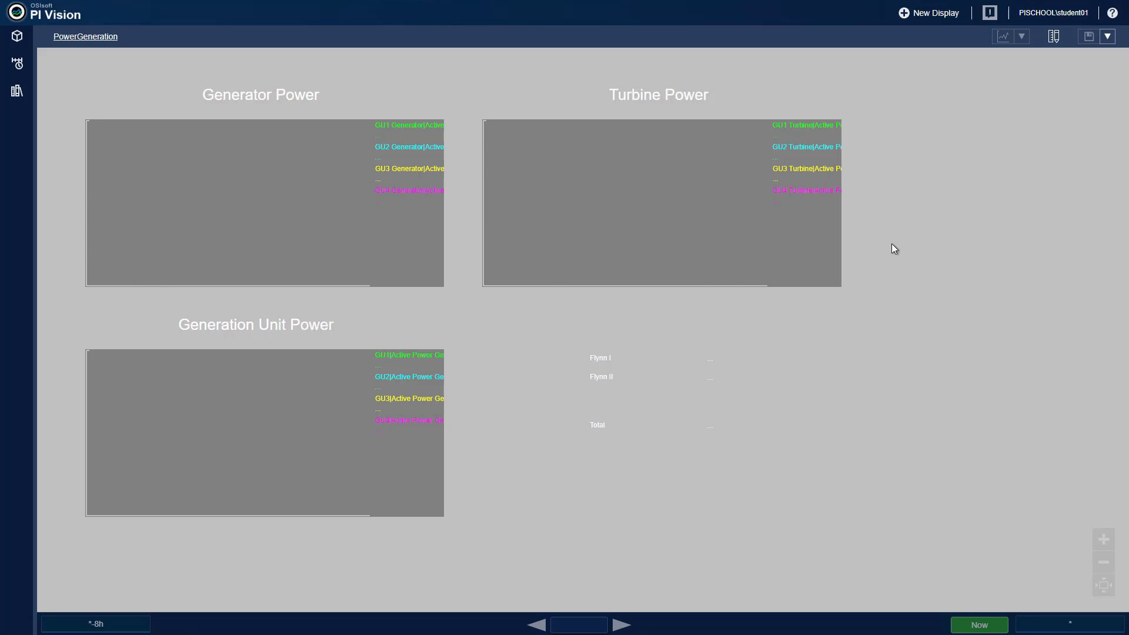
# Replace the #c0c0c0 background with the pasted blue hex colour and apply it
pyautogui.rightClick(912, 203)
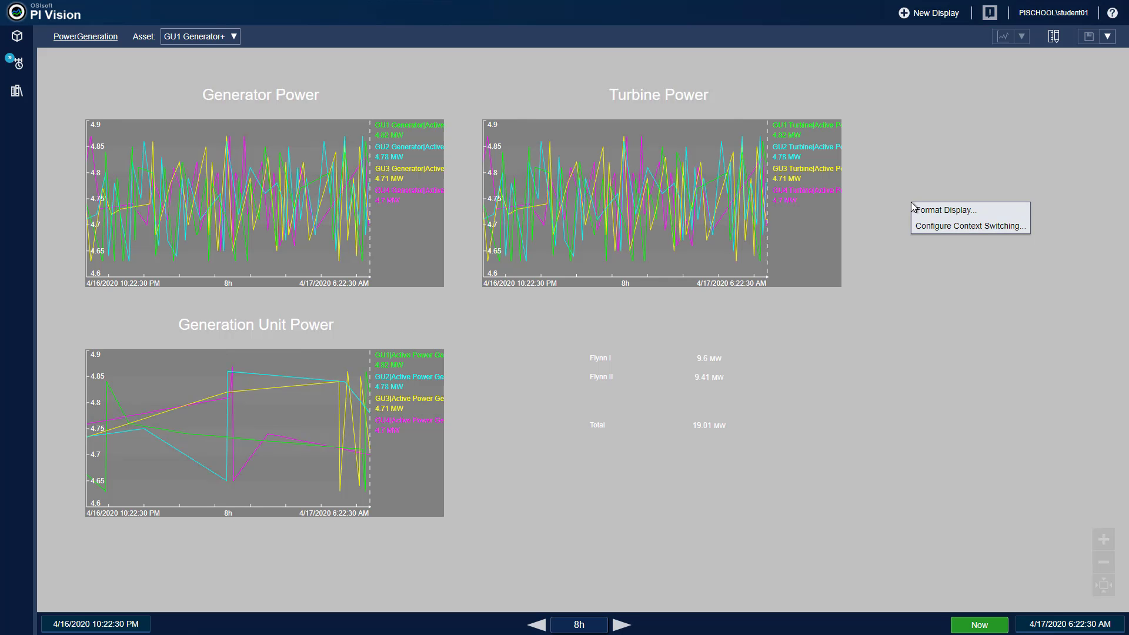
pyautogui.click(922, 212)
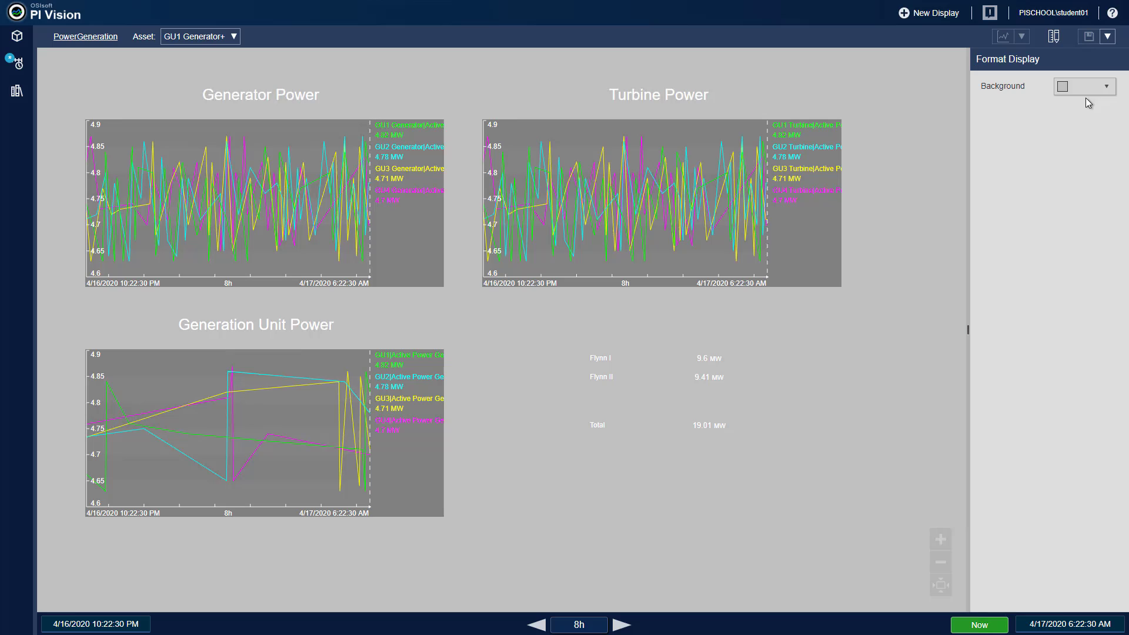
pyautogui.click(1098, 89)
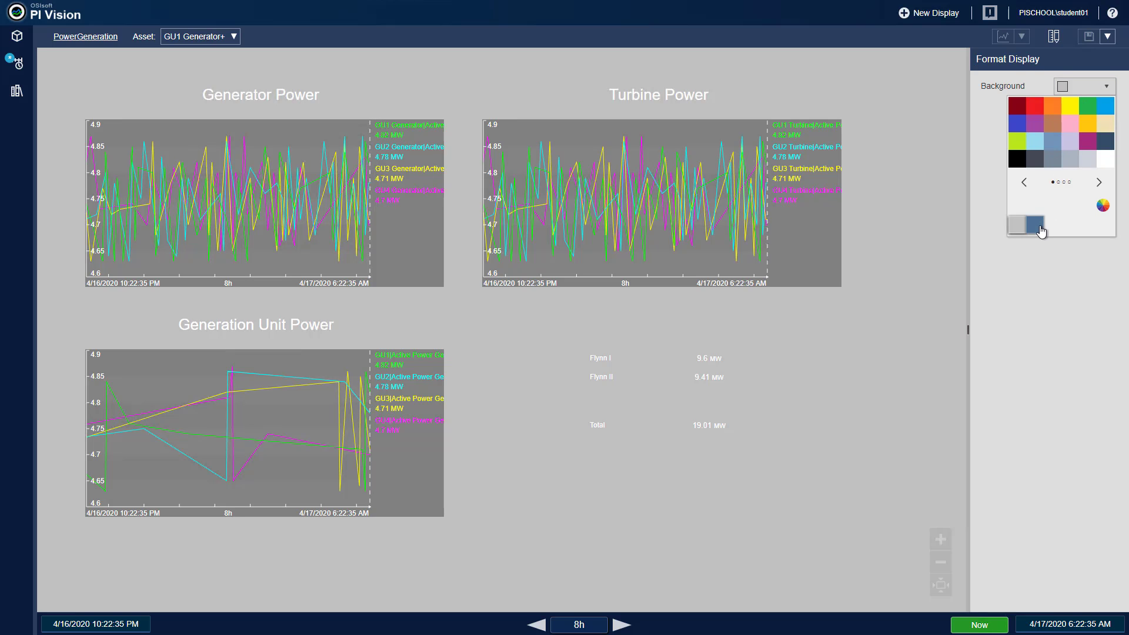
pyautogui.click(1102, 207)
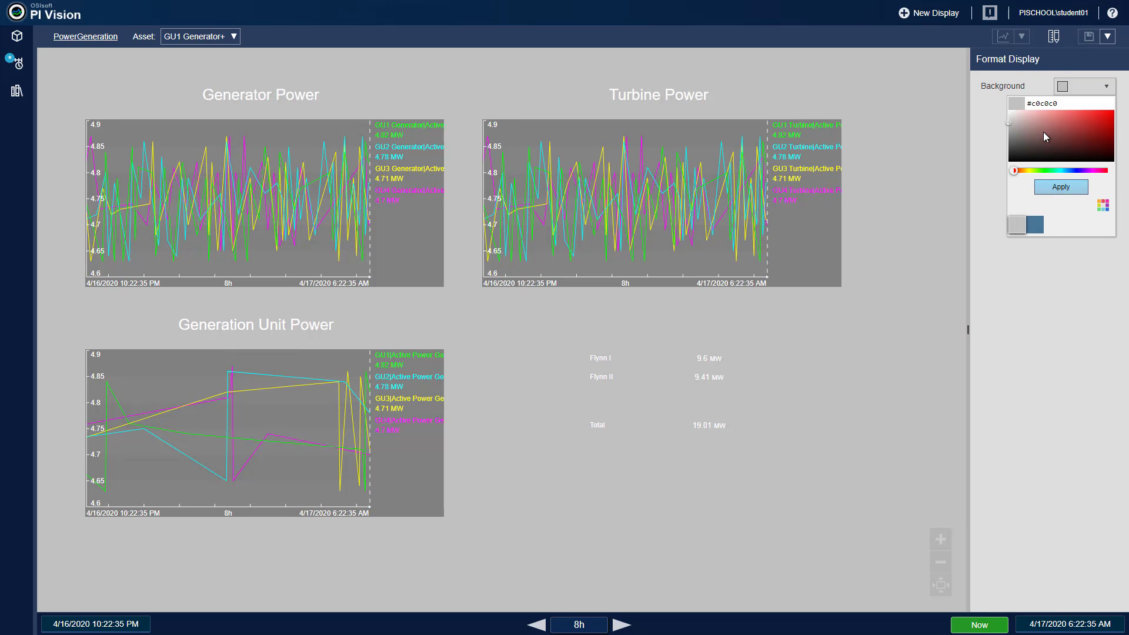
pyautogui.click(1023, 108)
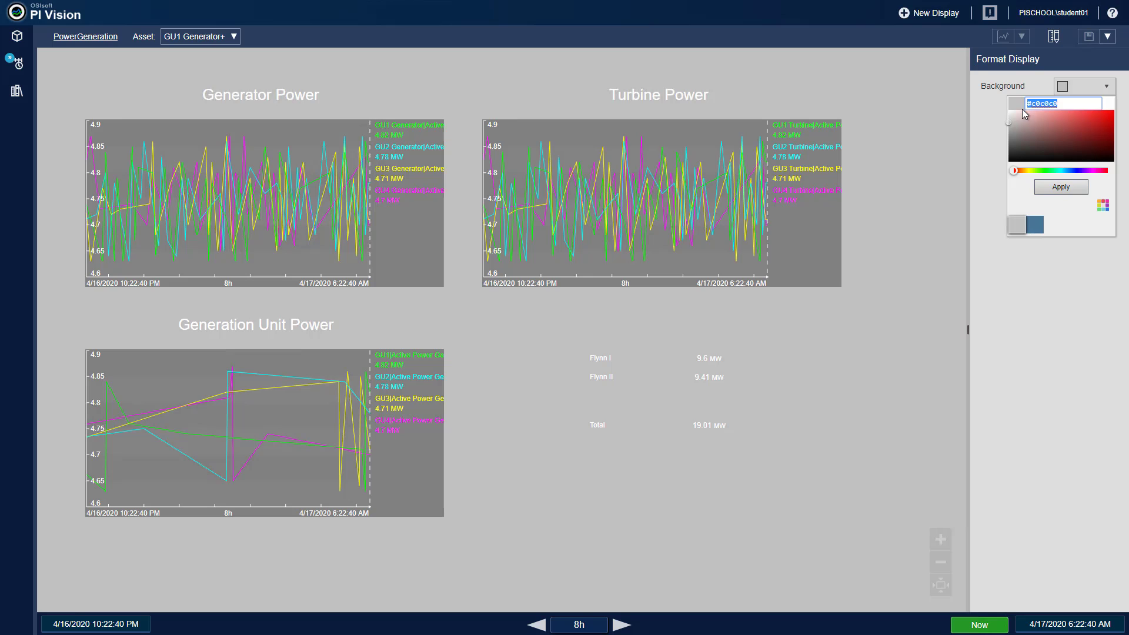
pyautogui.hotkey('ctrl', 'v')
pyautogui.click(1061, 187)
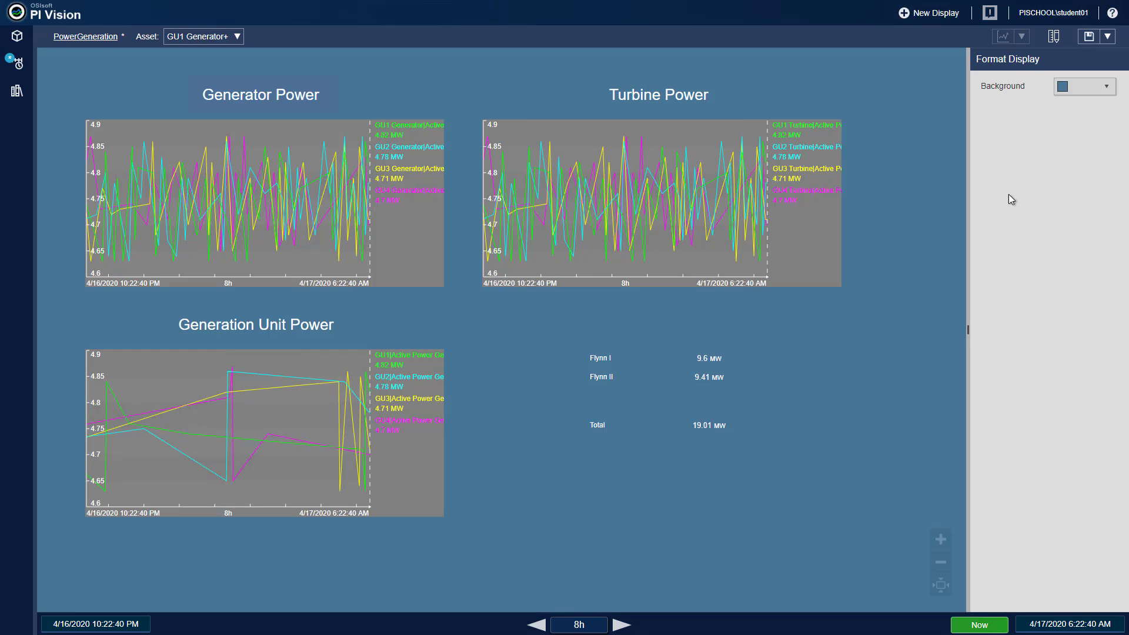
pyautogui.click(892, 235)
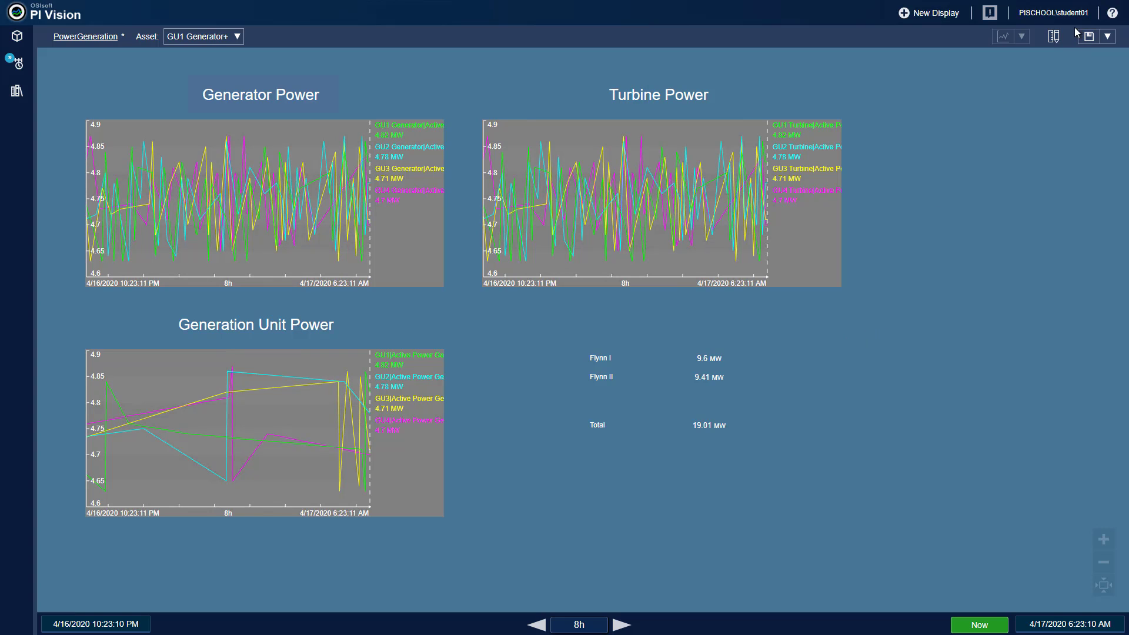
# In edit mode, make the Flynn I and Flynn II label text black
pyautogui.click(1054, 37)
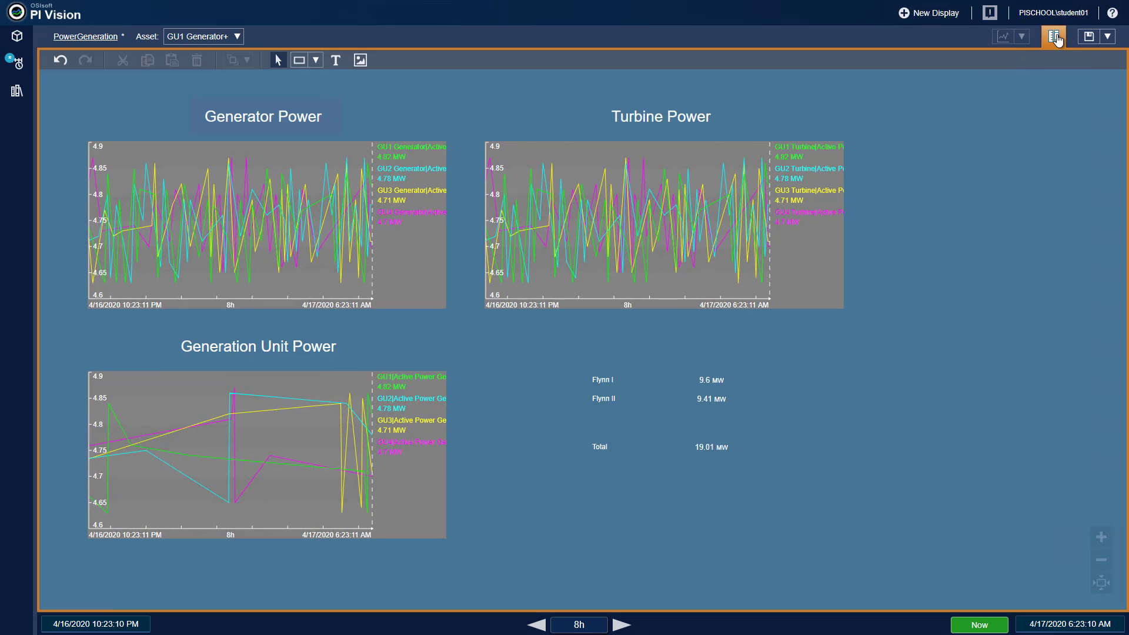
pyautogui.click(604, 379)
pyautogui.rightClick(604, 380)
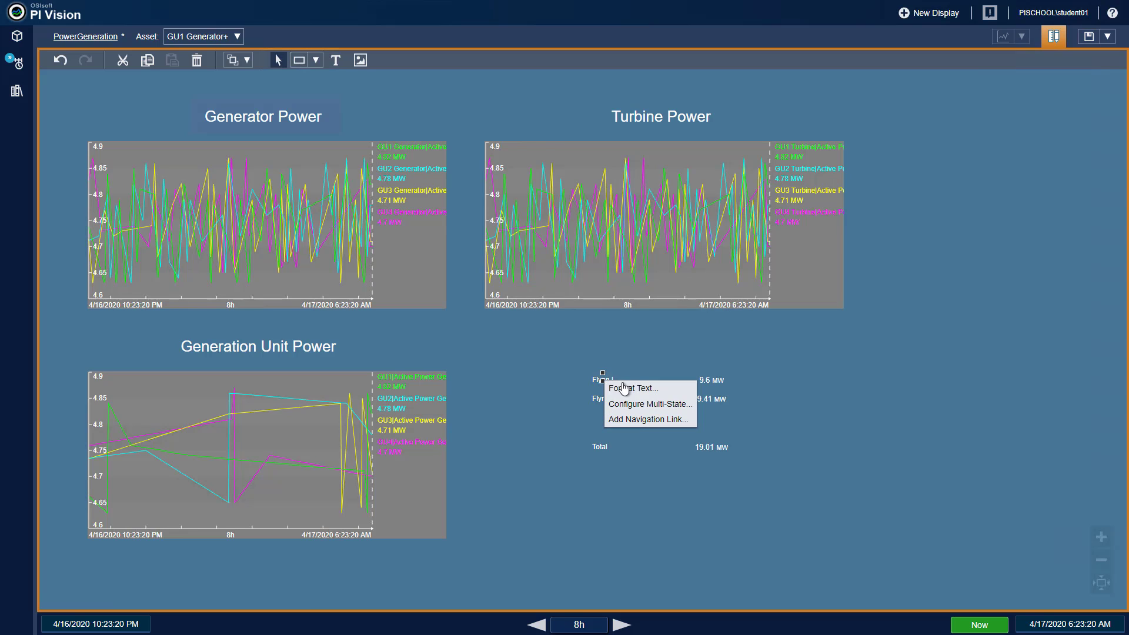
pyautogui.click(634, 385)
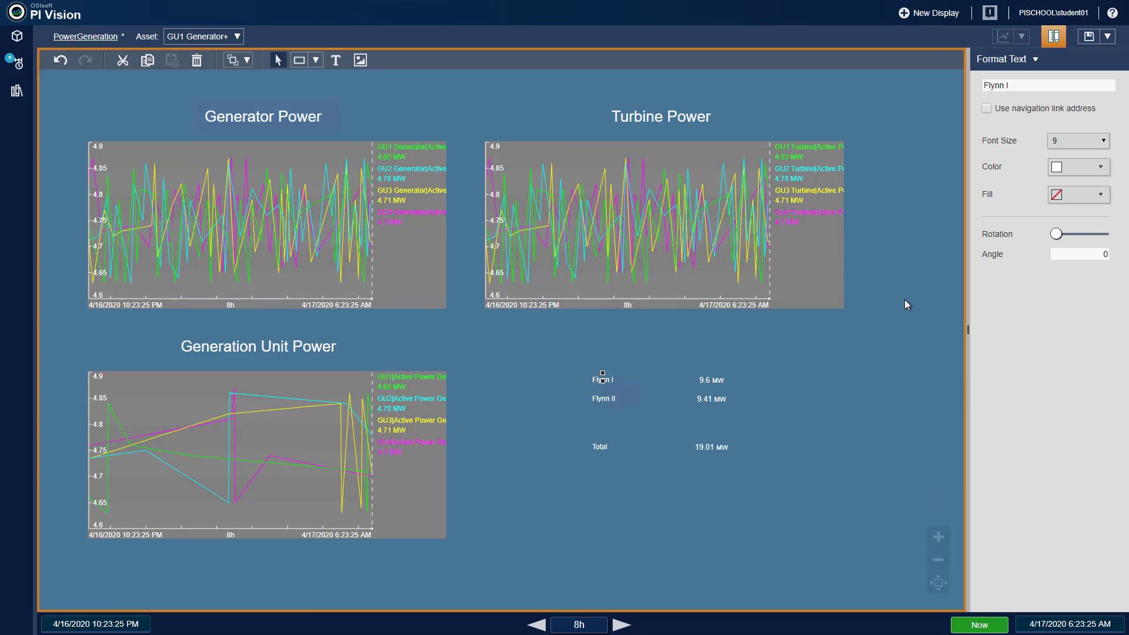
pyautogui.click(1070, 170)
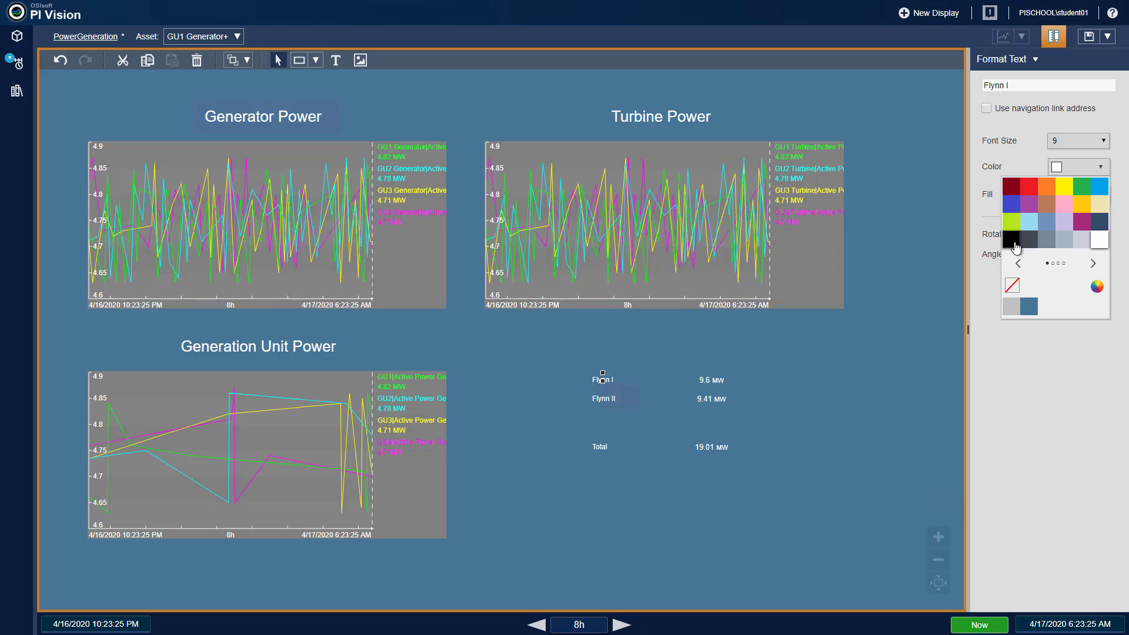
pyautogui.click(1012, 239)
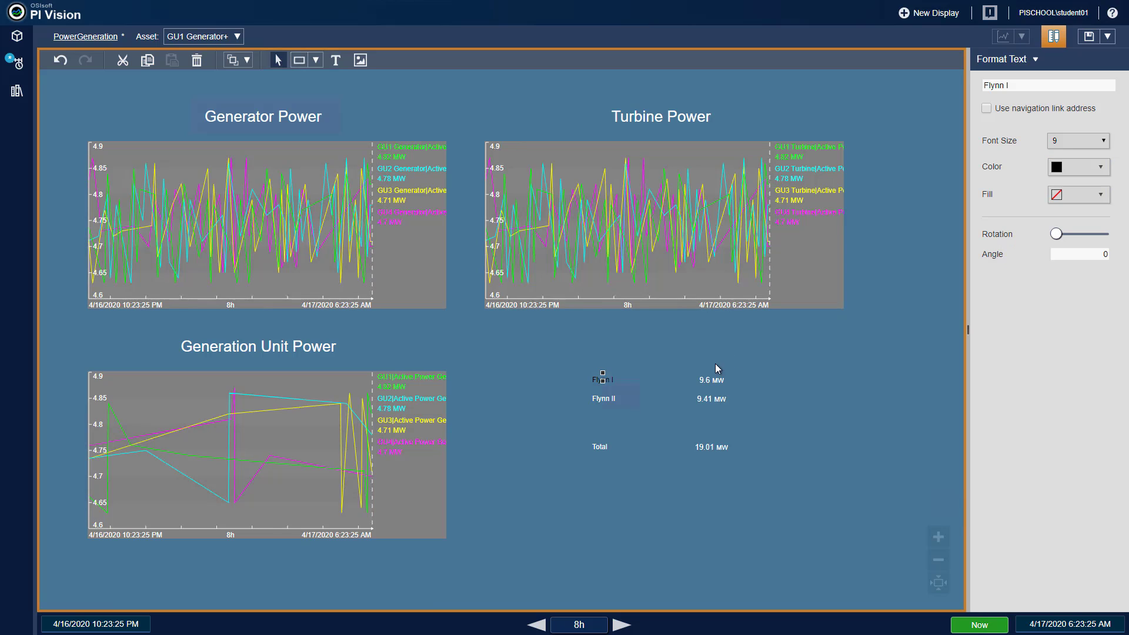
pyautogui.click(603, 400)
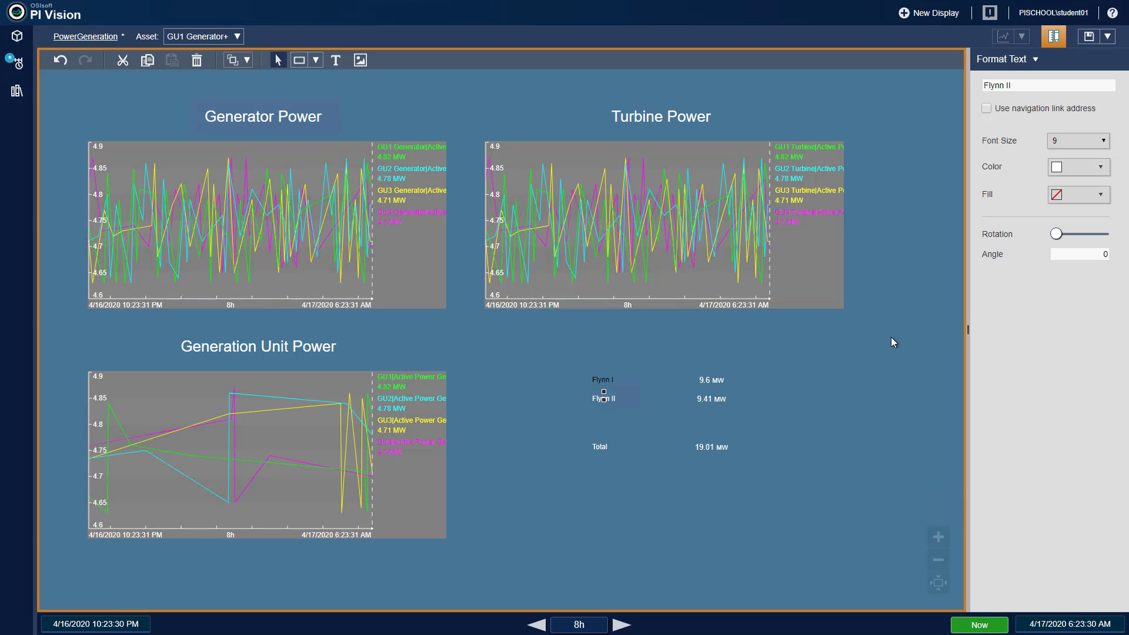
pyautogui.click(1087, 169)
pyautogui.click(1010, 241)
# Make the 9.6 MW and 9.41 MW values' text and numbers black
pyautogui.click(708, 378)
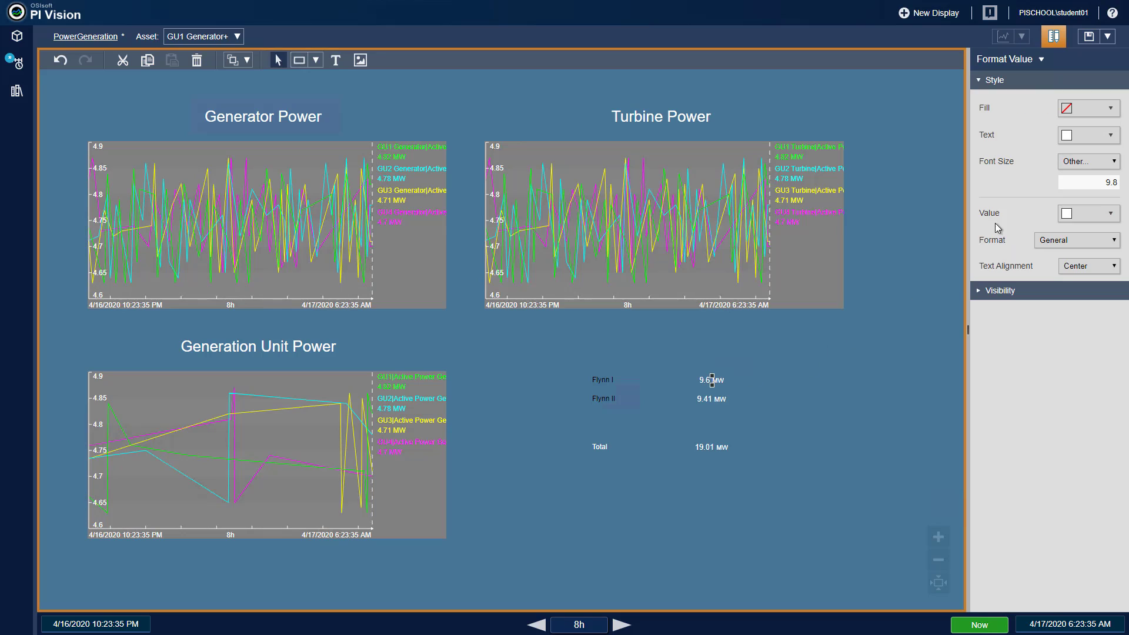
pyautogui.click(1086, 139)
pyautogui.click(1022, 207)
pyautogui.click(1070, 219)
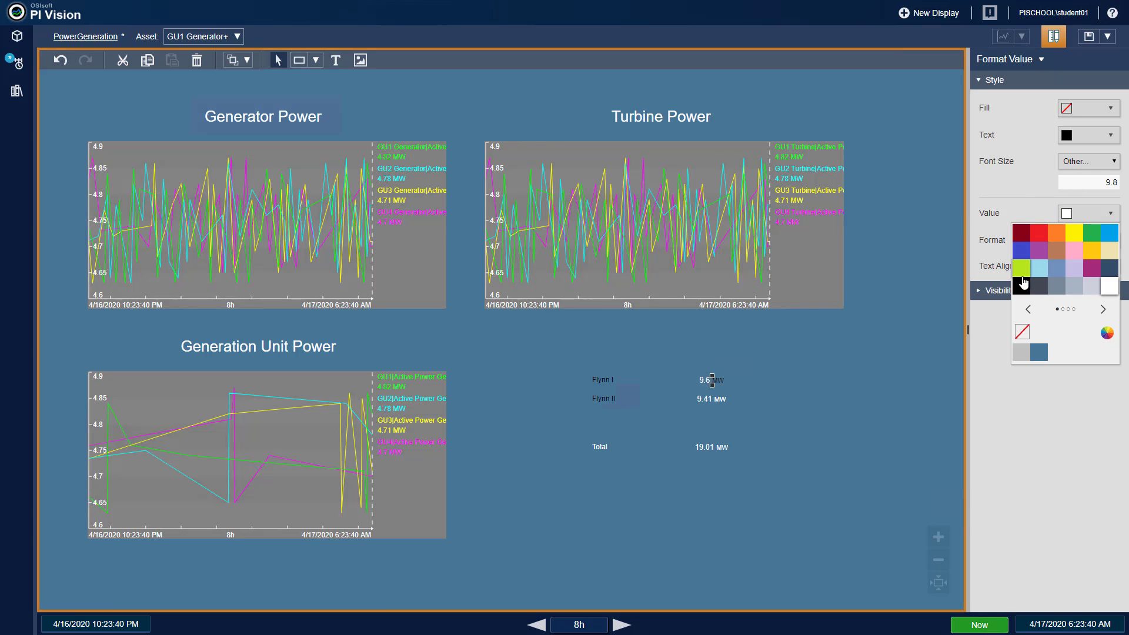
pyautogui.click(1021, 286)
pyautogui.click(713, 399)
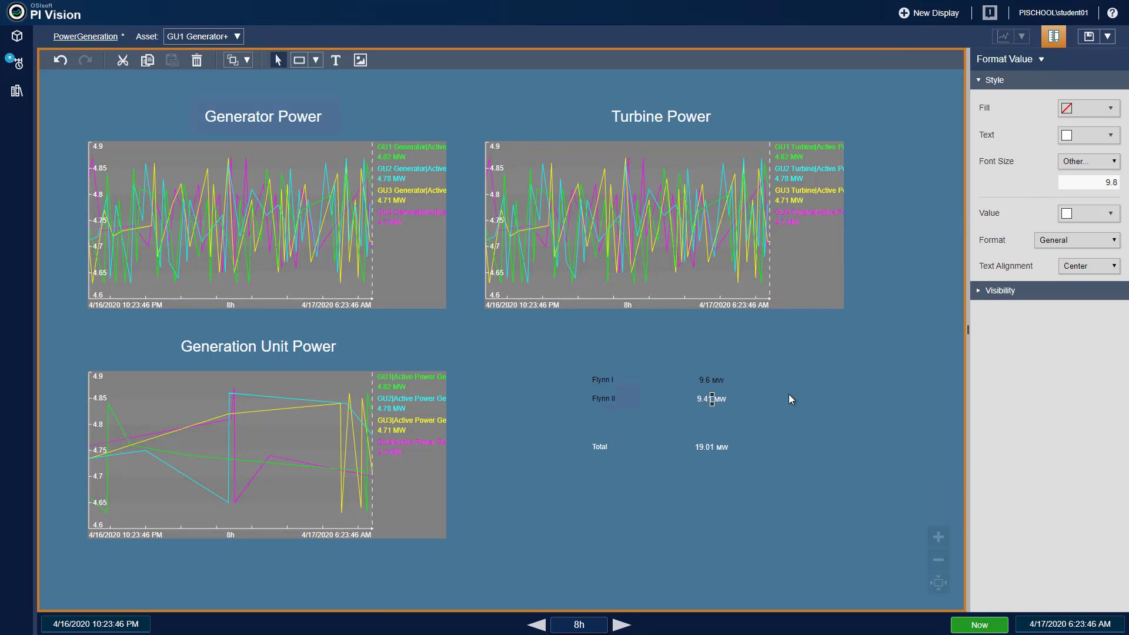
pyautogui.click(1104, 147)
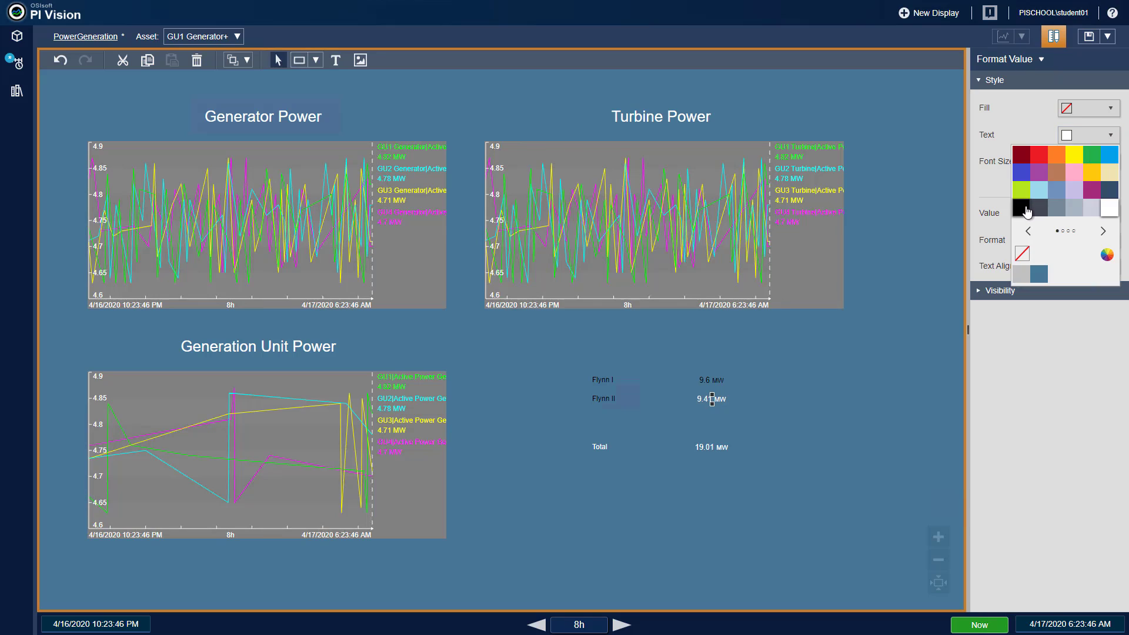
pyautogui.click(1029, 209)
pyautogui.click(1093, 221)
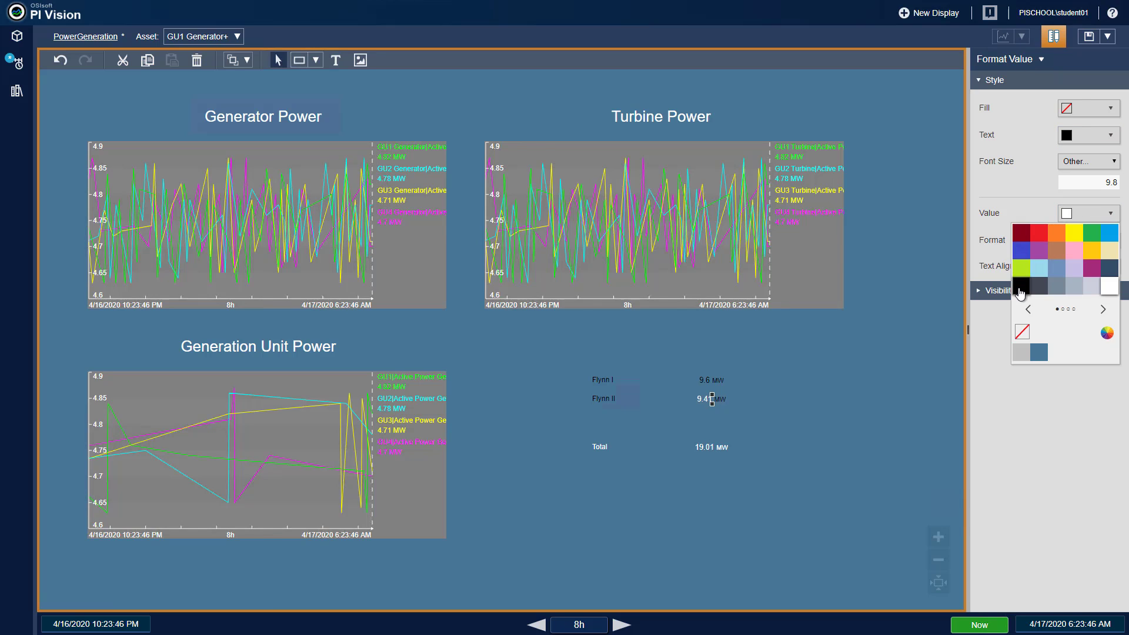
pyautogui.click(1021, 287)
pyautogui.click(838, 386)
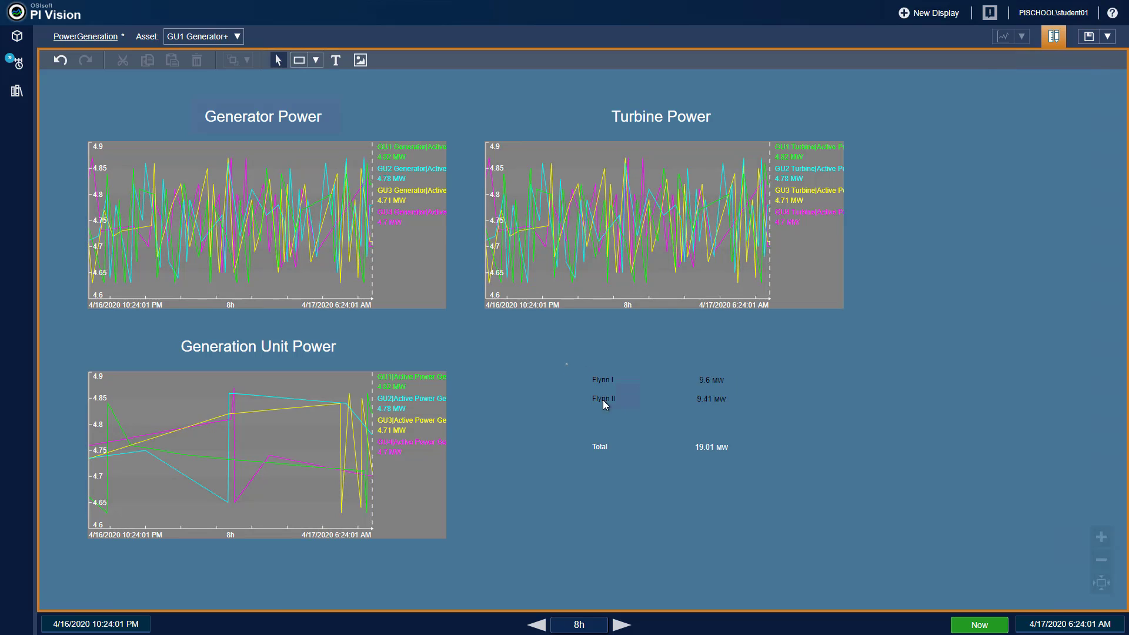
# Enlarge the six Flynn I, Flynn II and Total labels and MW values to font size 22
pyautogui.moveTo(606, 404); pyautogui.dragTo(759, 462)
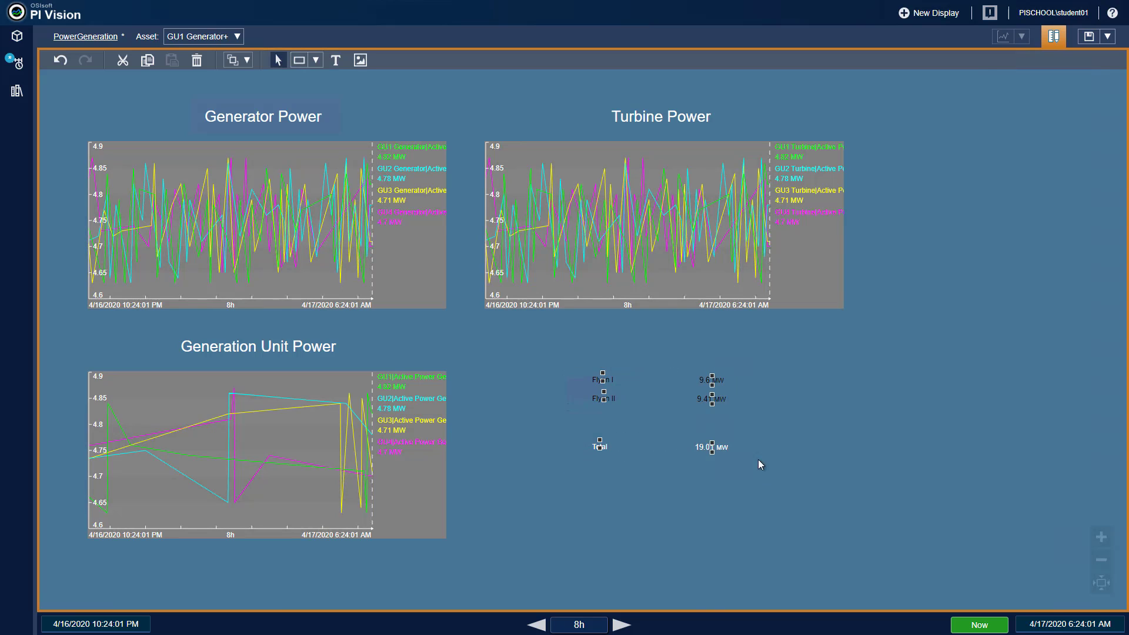
pyautogui.rightClick(724, 399)
pyautogui.click(753, 406)
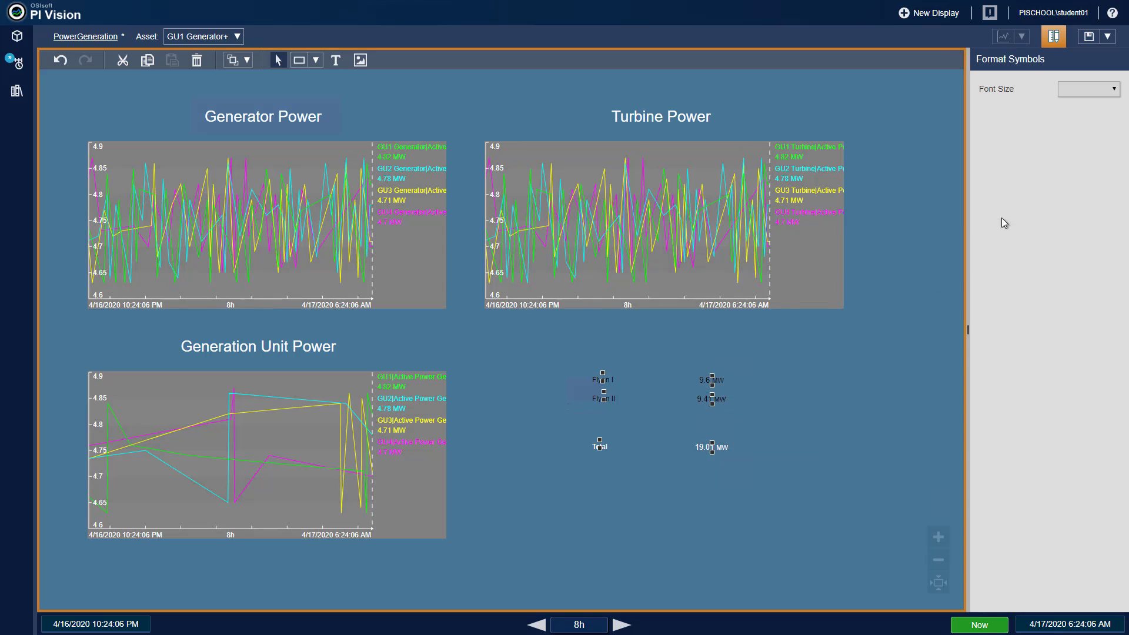
pyautogui.click(1102, 91)
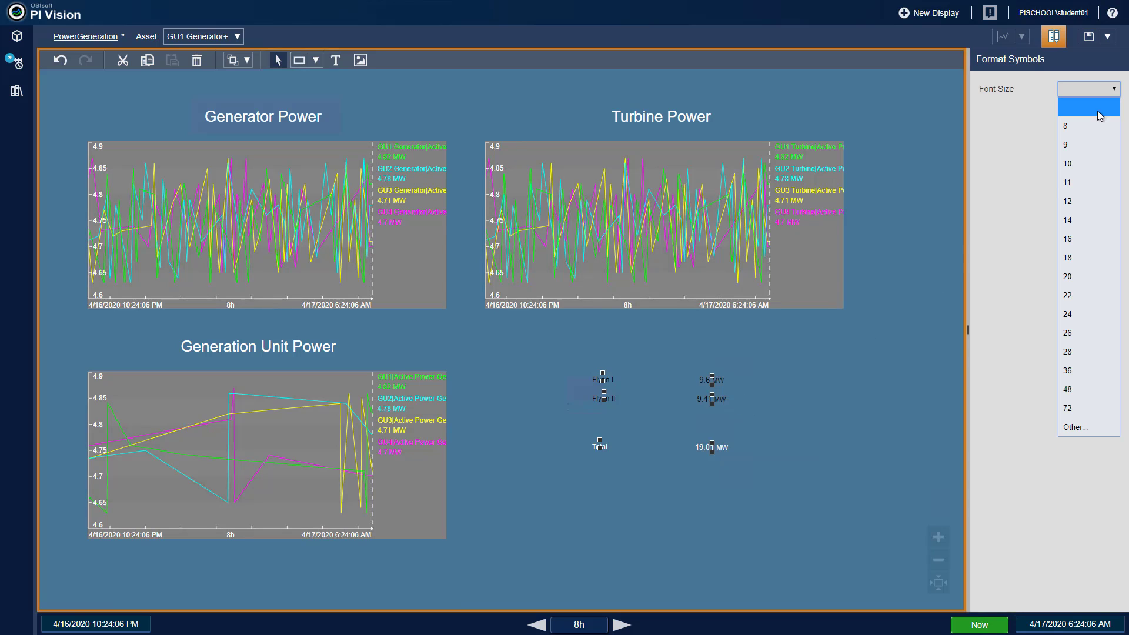
pyautogui.click(1072, 296)
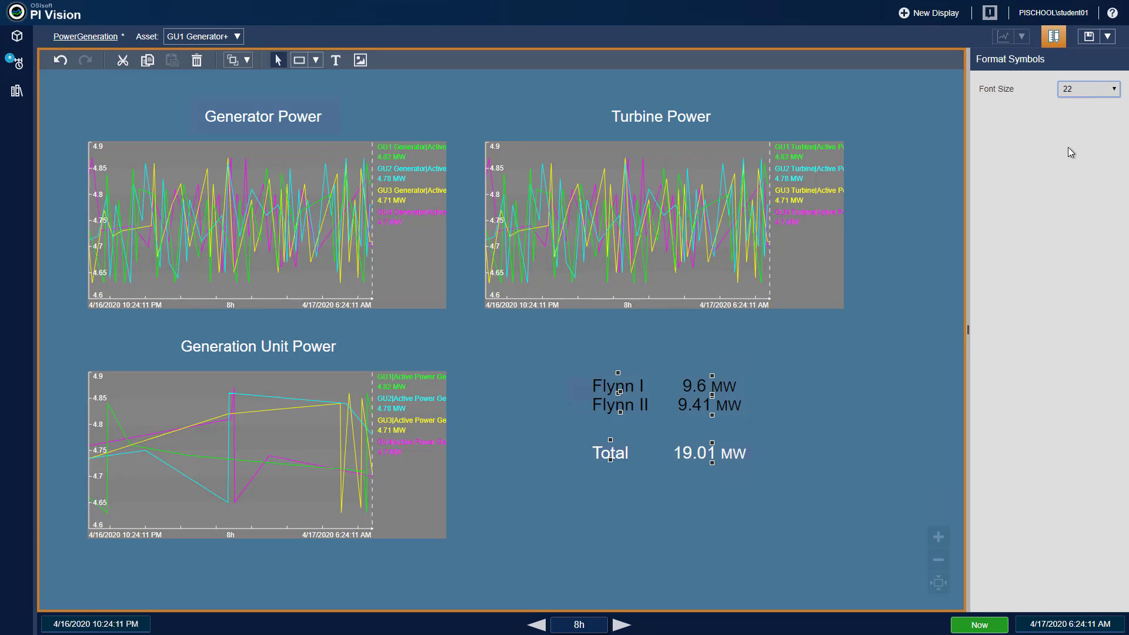
pyautogui.click(1091, 94)
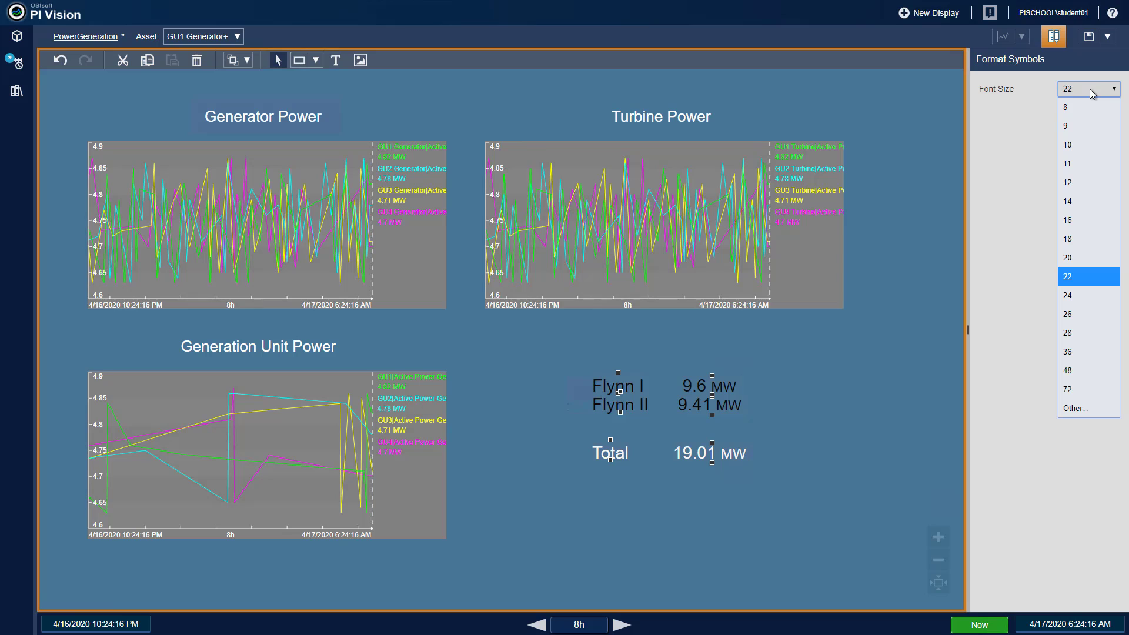
pyautogui.click(1092, 94)
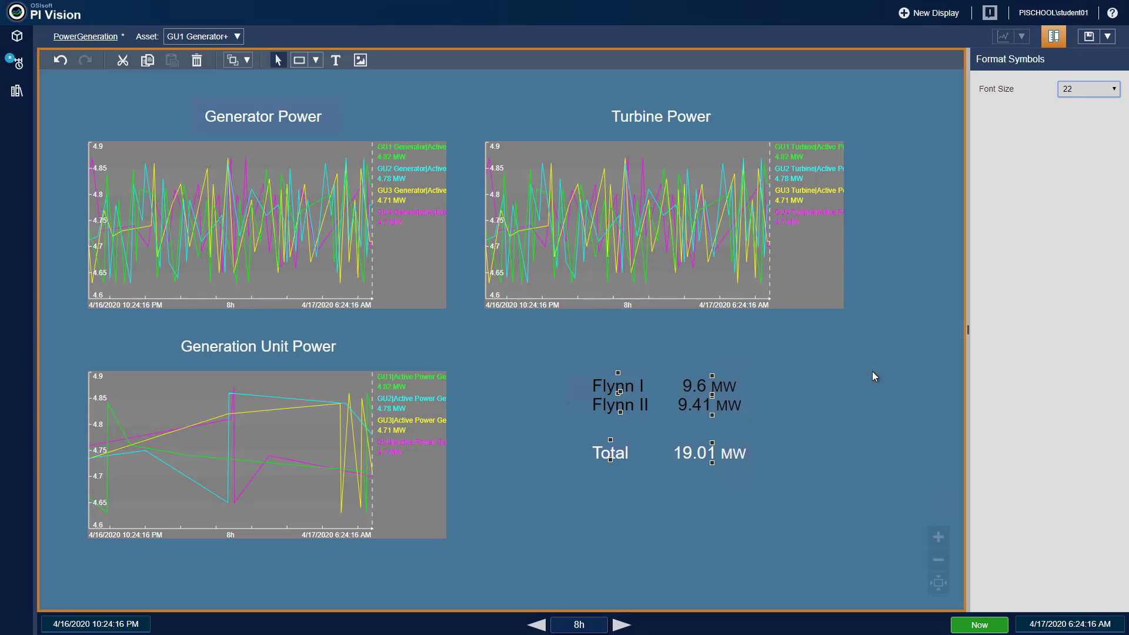
pyautogui.click(857, 385)
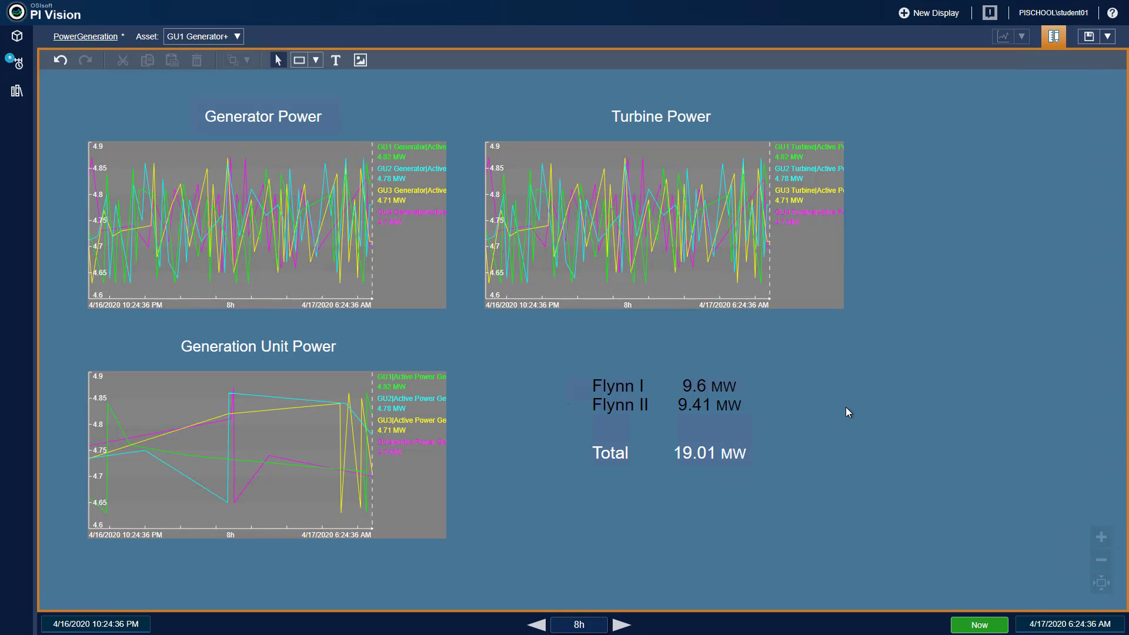
# Add a 'HOME' text label at the display's top right with a light grey fill
pyautogui.click(335, 60)
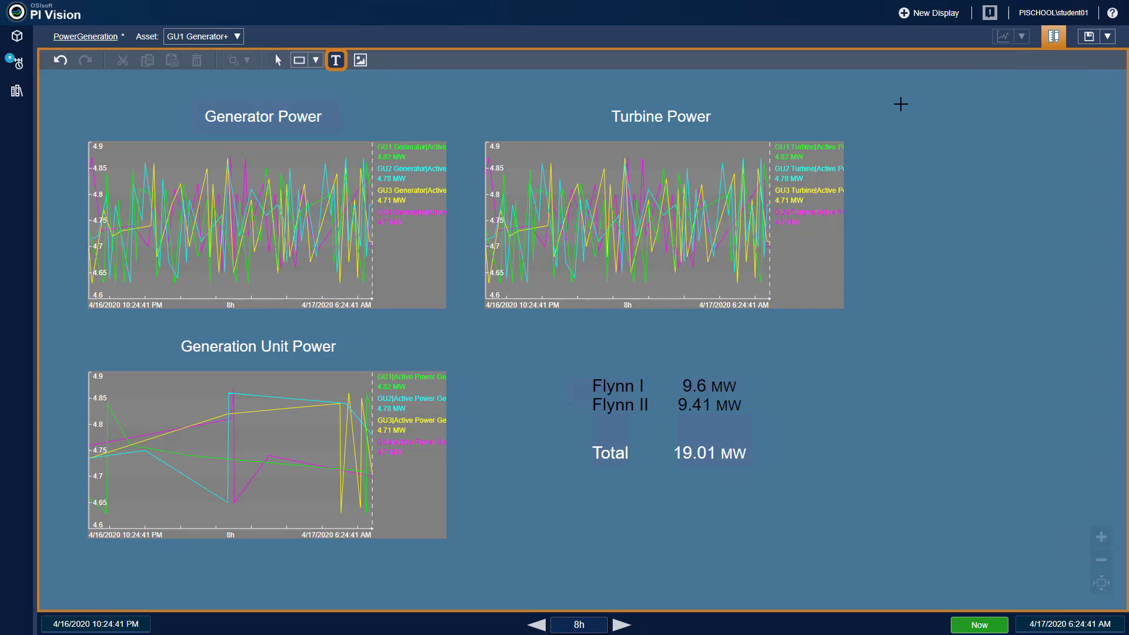
pyautogui.click(917, 104)
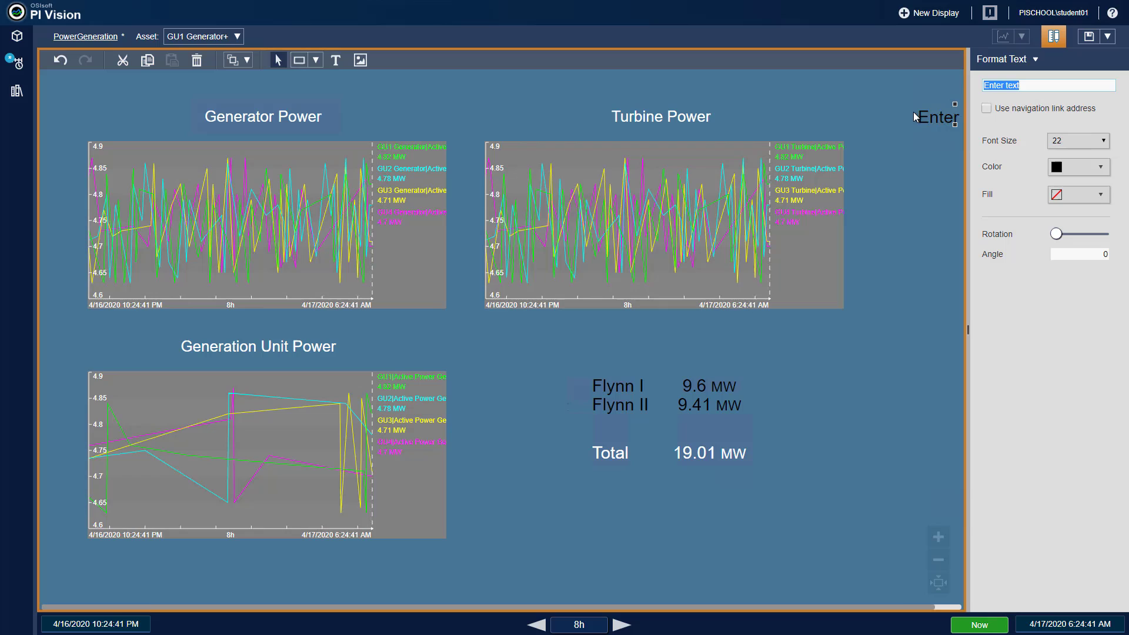
pyautogui.write('HOME')
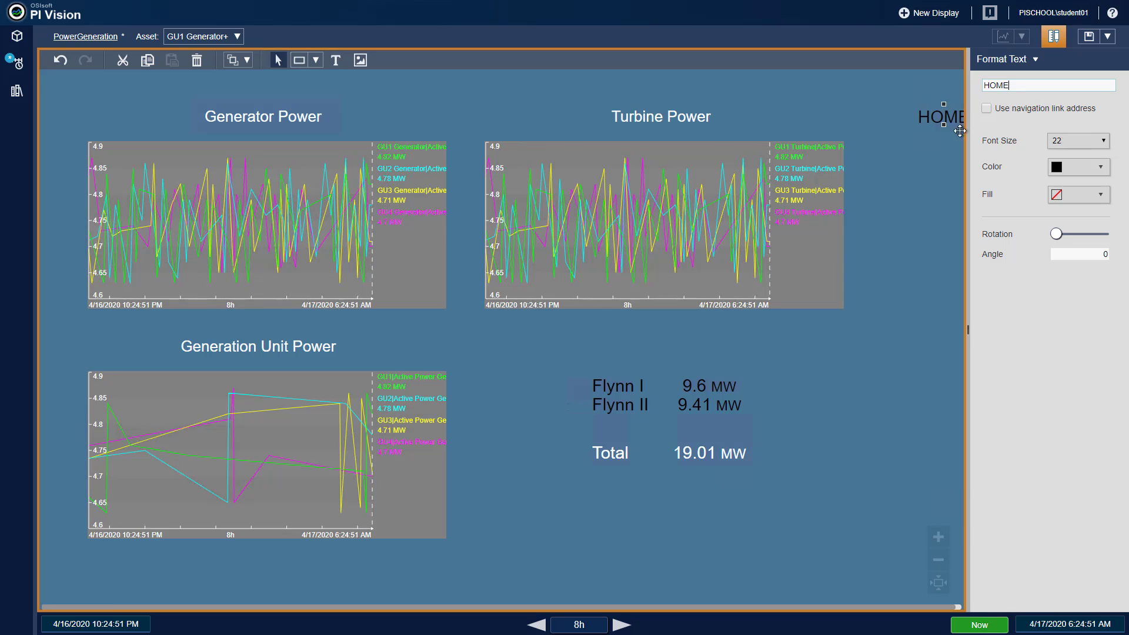
pyautogui.click(1074, 196)
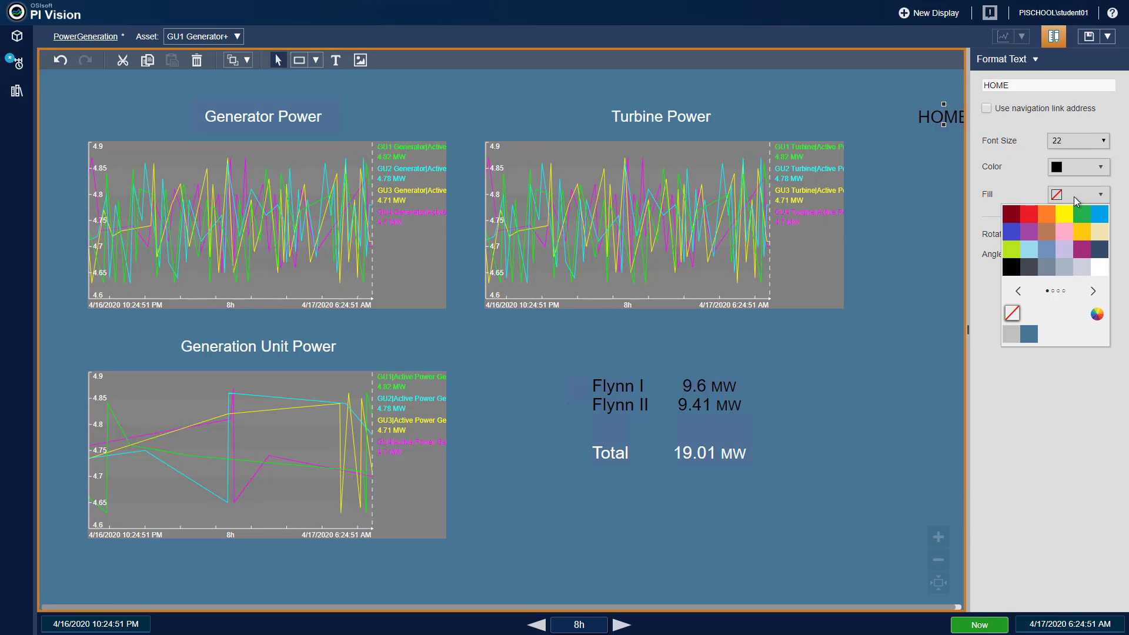
pyautogui.click(1063, 268)
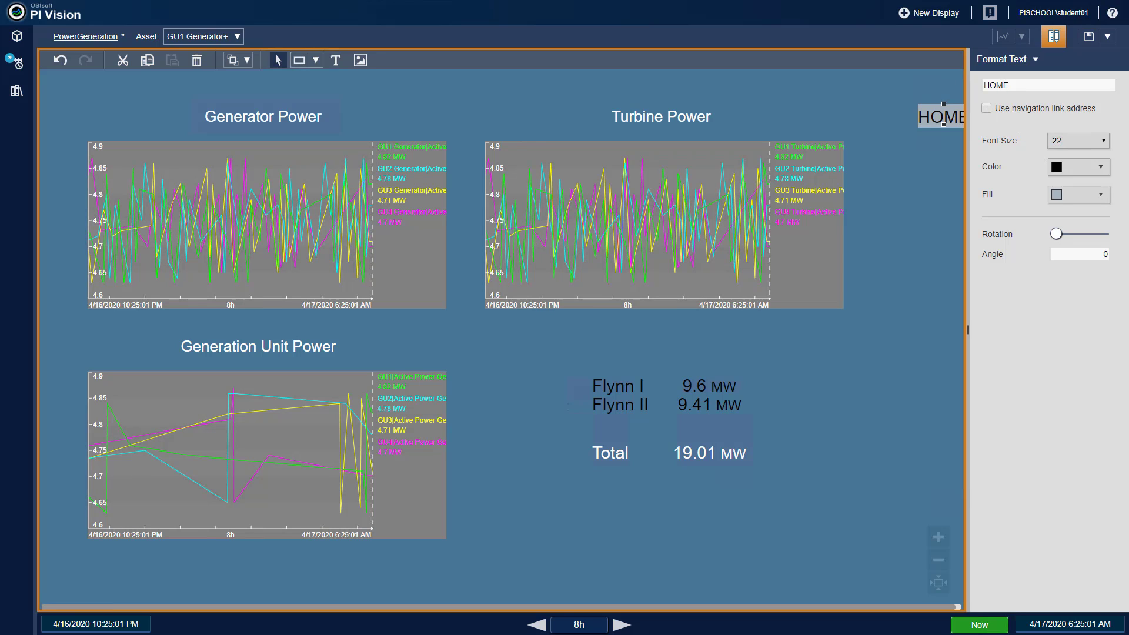
pyautogui.click(936, 178)
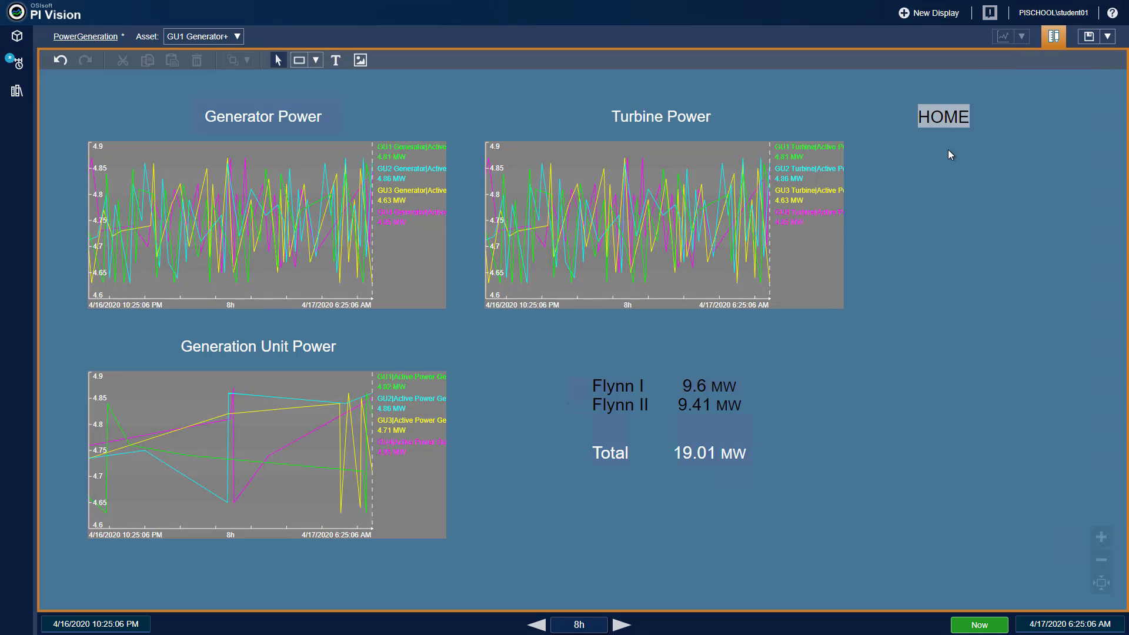
# Give the HOME label a navigation link to the PG_Flynn_Home display, found by searching 'pg_flynn_home'
pyautogui.rightClick(949, 120)
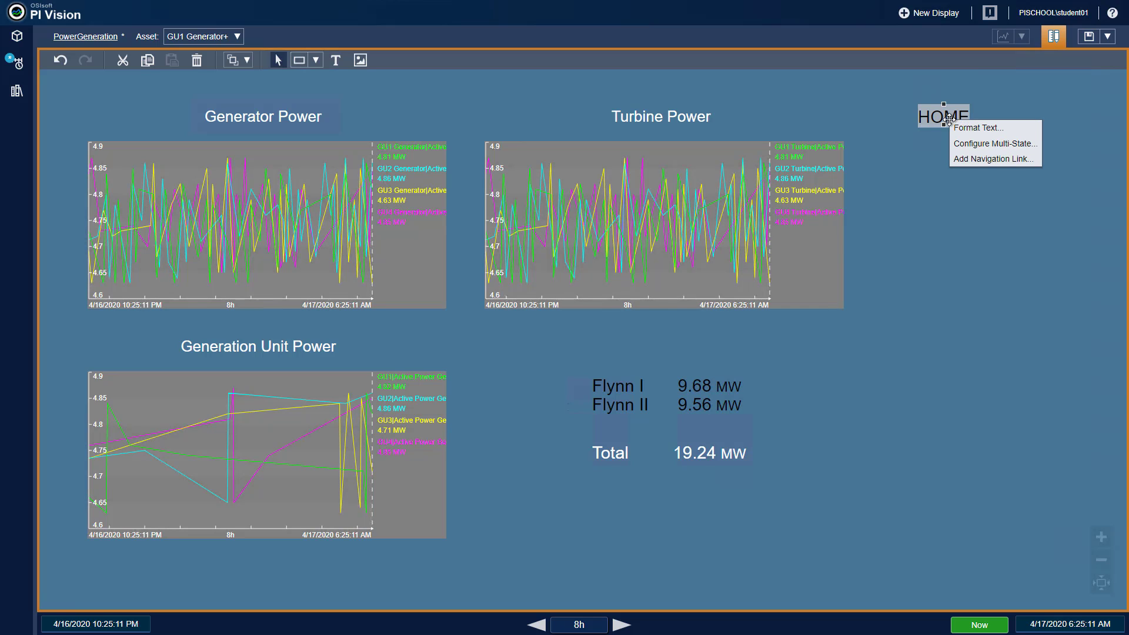
pyautogui.click(968, 160)
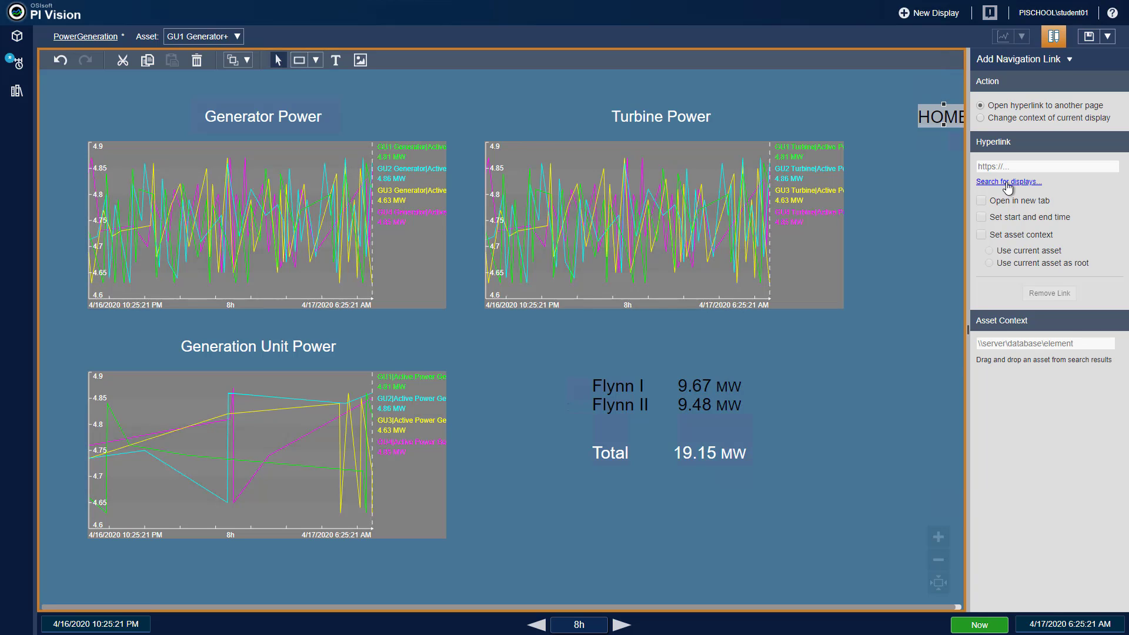
pyautogui.click(1008, 183)
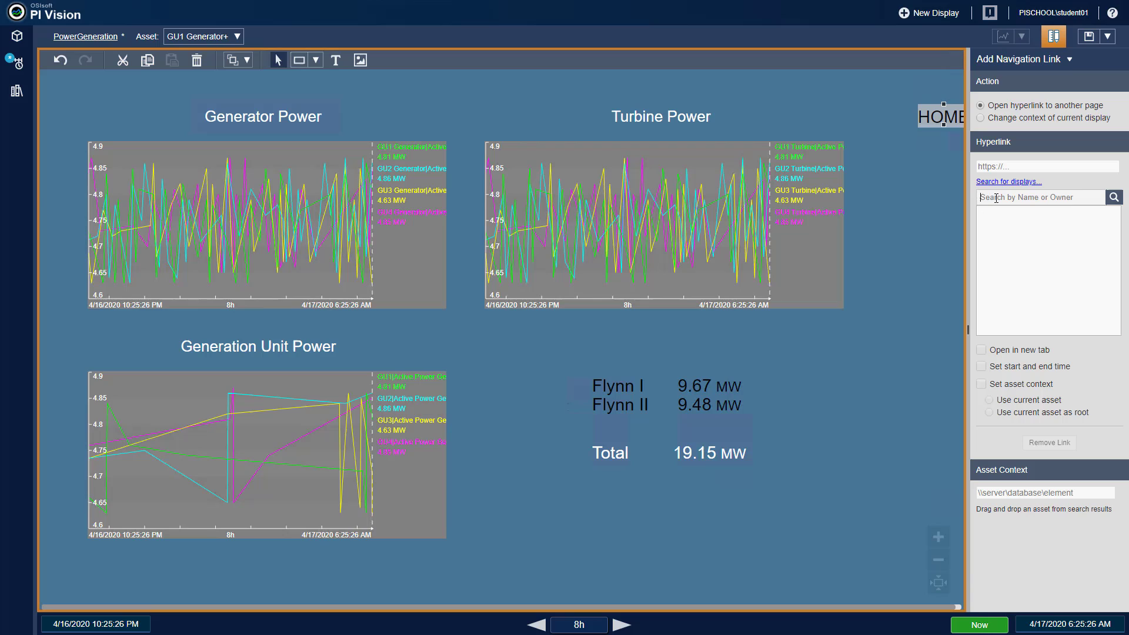
pyautogui.write('pg_f')
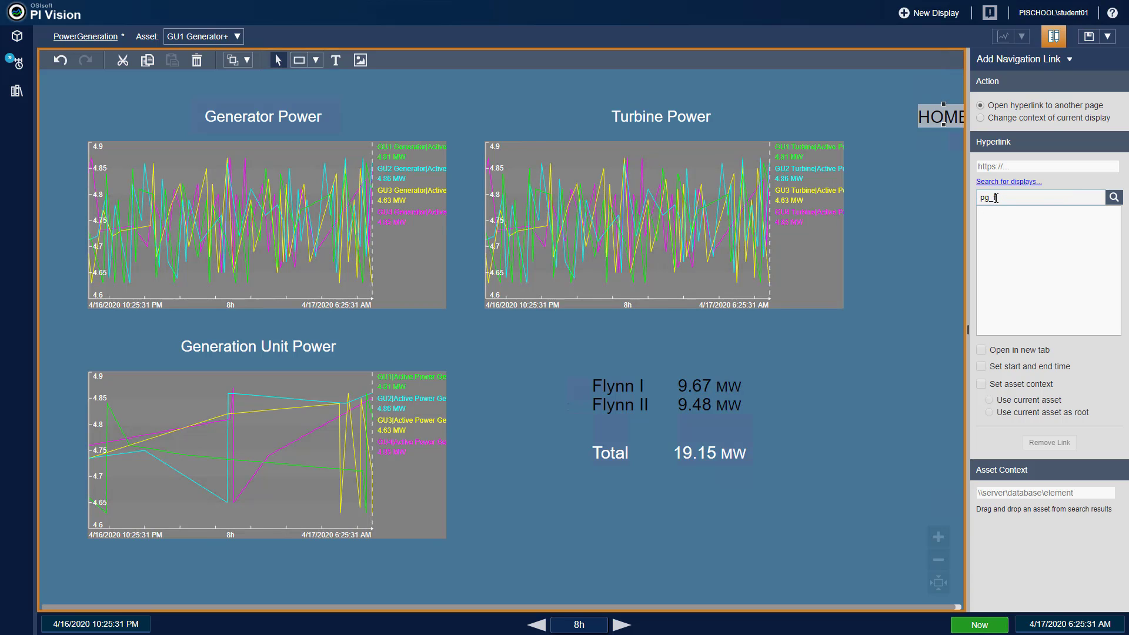
pyautogui.write('lynn_home')
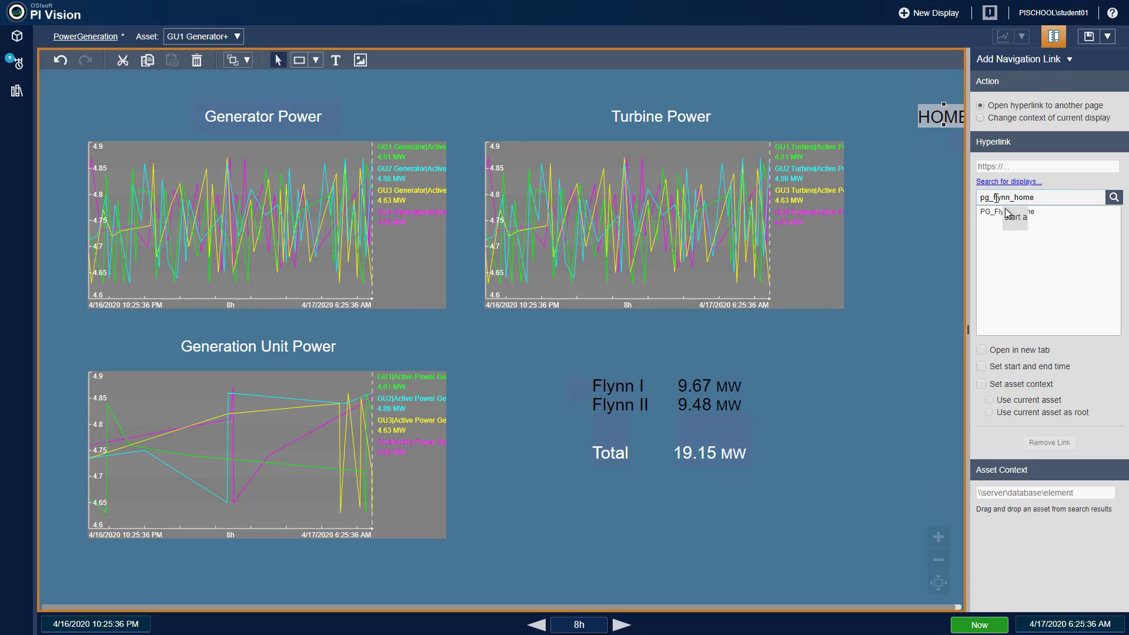
pyautogui.click(1007, 213)
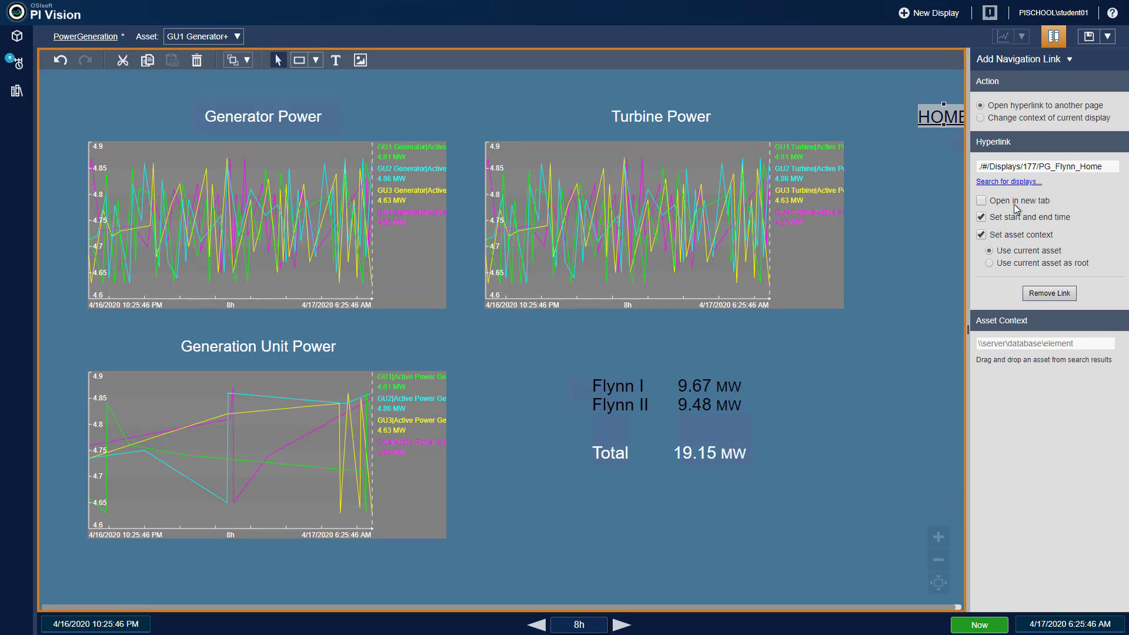
# Save PowerGeneration, exit edit mode, and follow the HOME link to PG_Flynn_Home
pyautogui.click(911, 234)
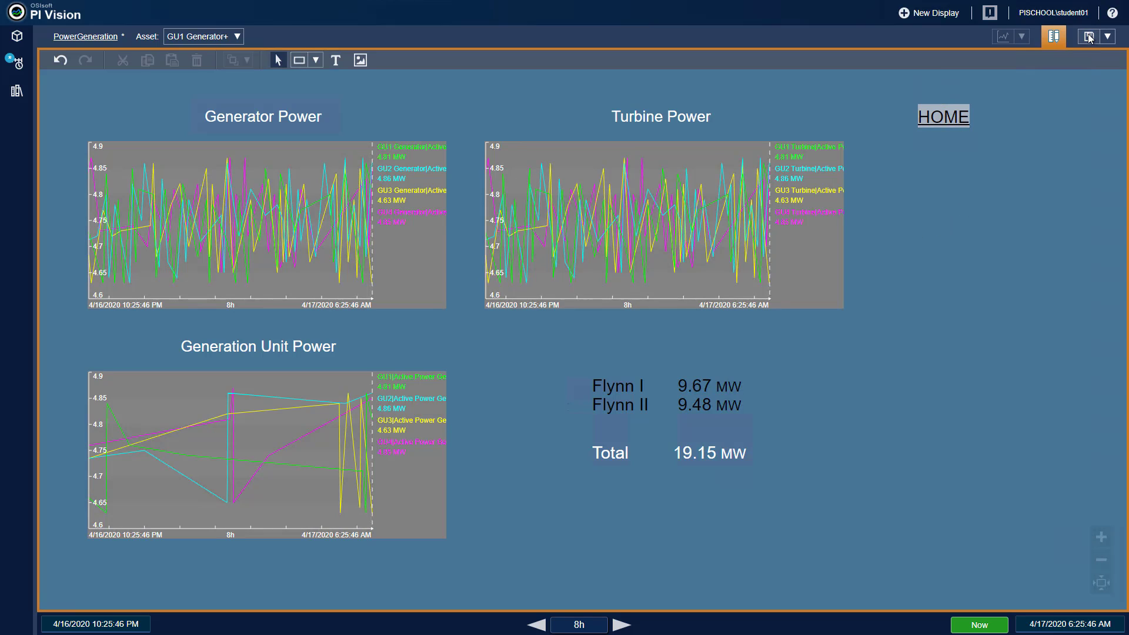
pyautogui.click(1088, 37)
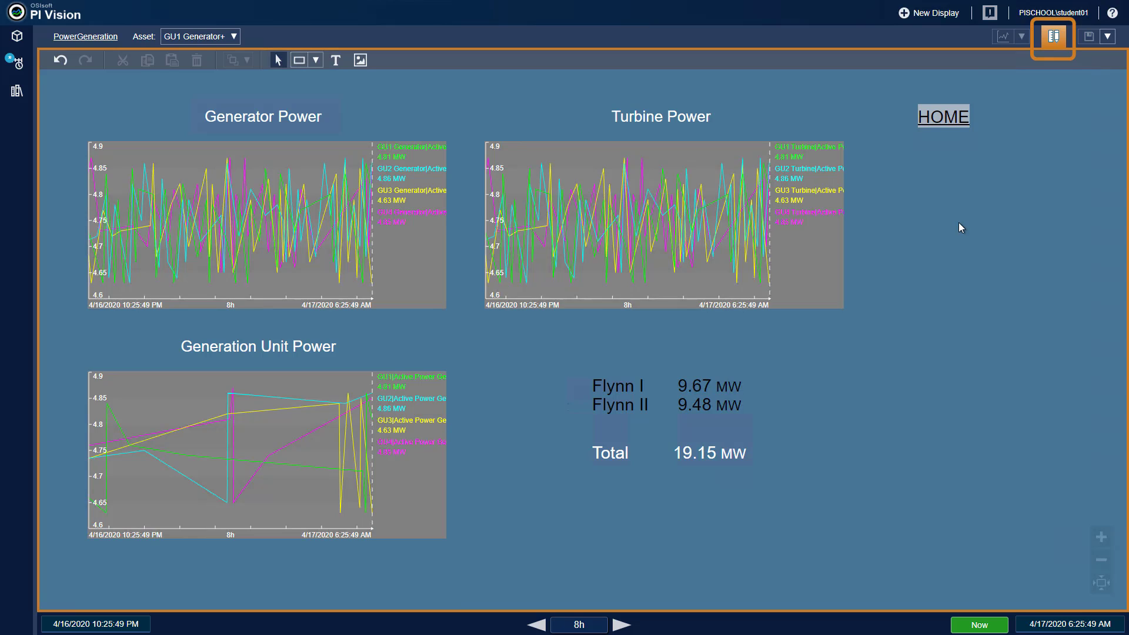
pyautogui.click(1053, 39)
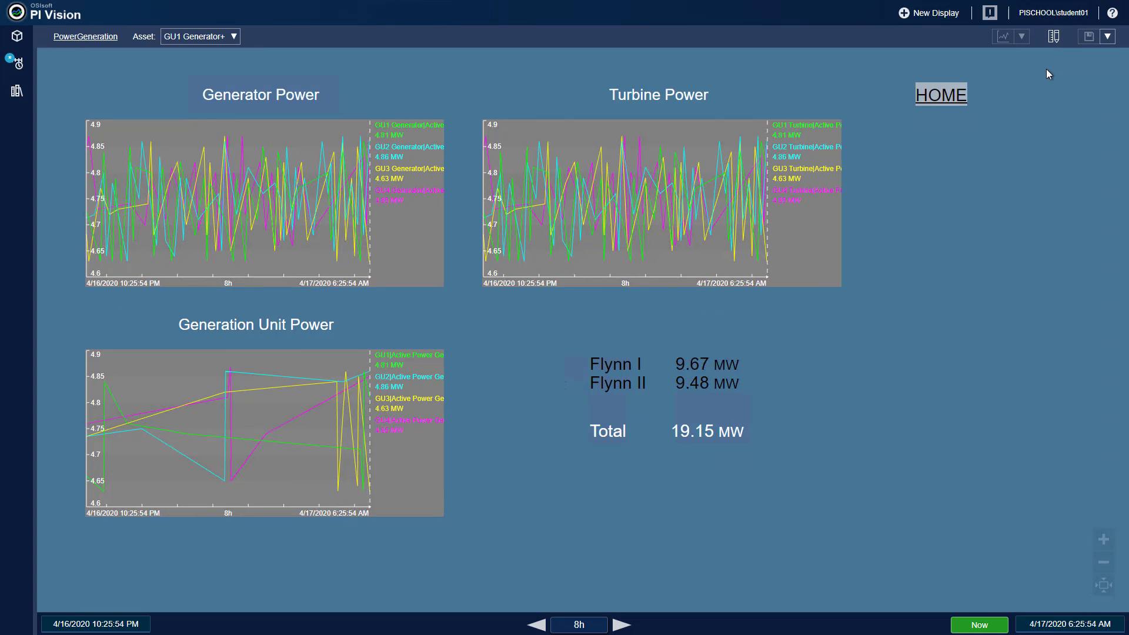
pyautogui.click(964, 97)
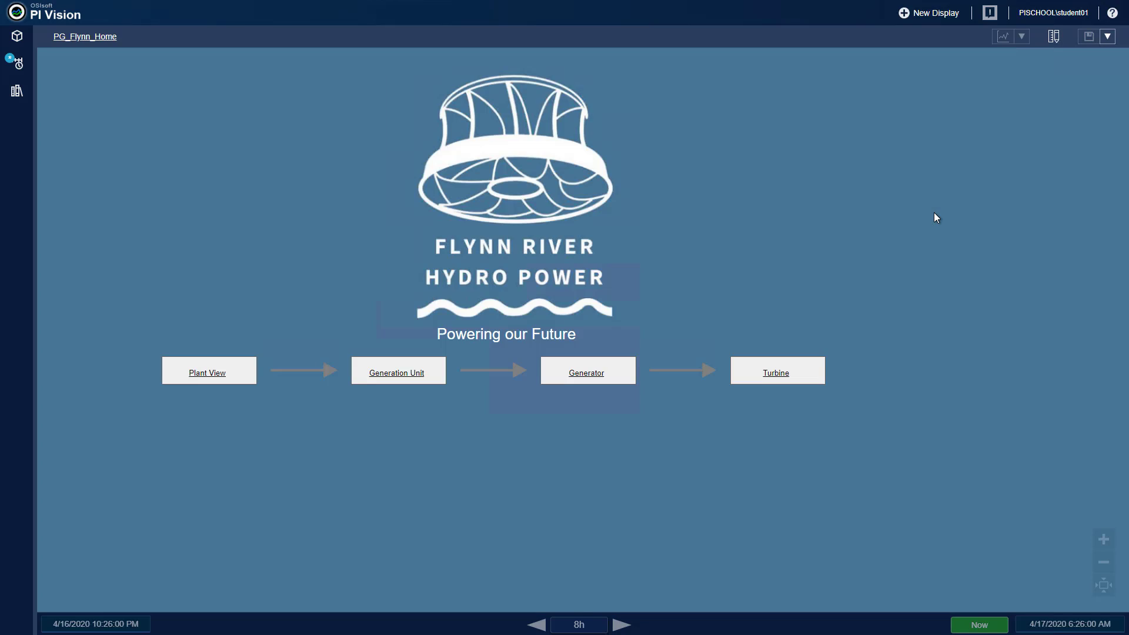